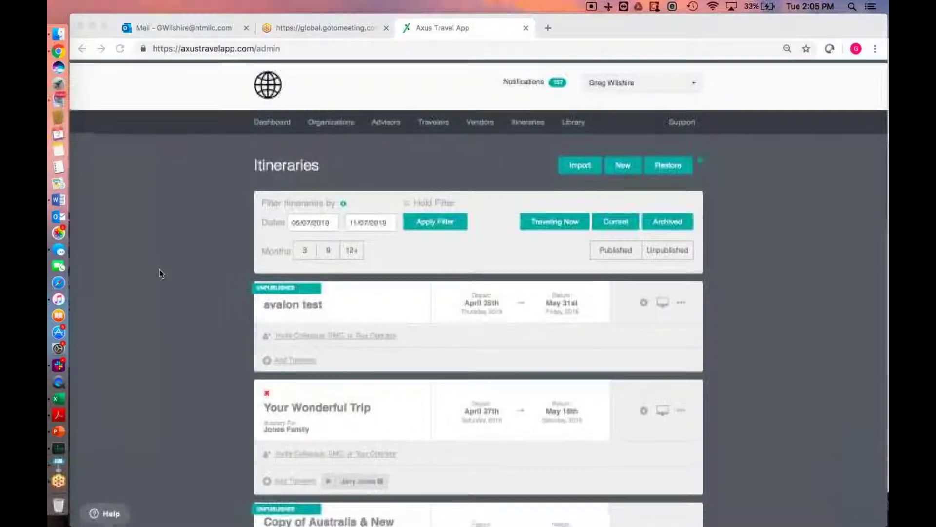
Step: Replace the old 'hawaii' find-in-page search with 'page break' to locate the Page Break Sample itinerary
scroll(177, 303, down, 10)
scroll(177, 303, up, 10)
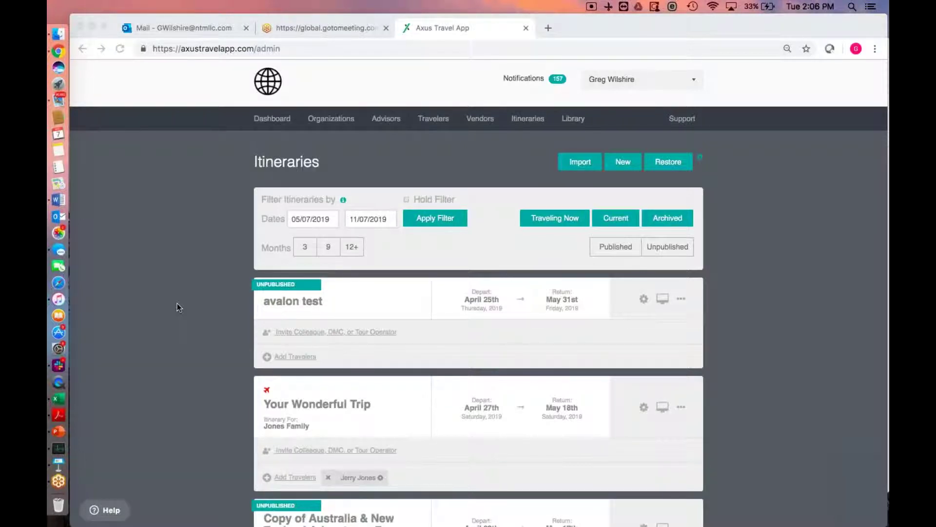
scroll(177, 304, down, 10)
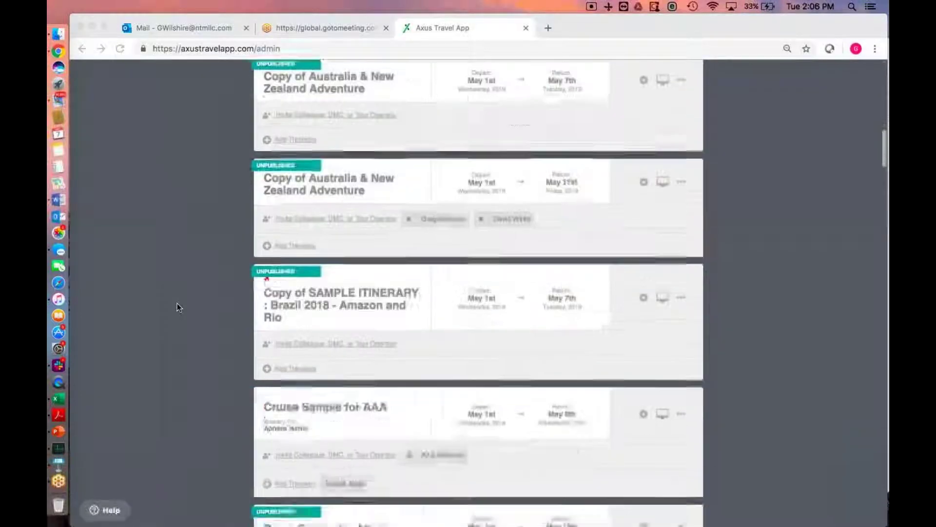
scroll(177, 304, up, 10)
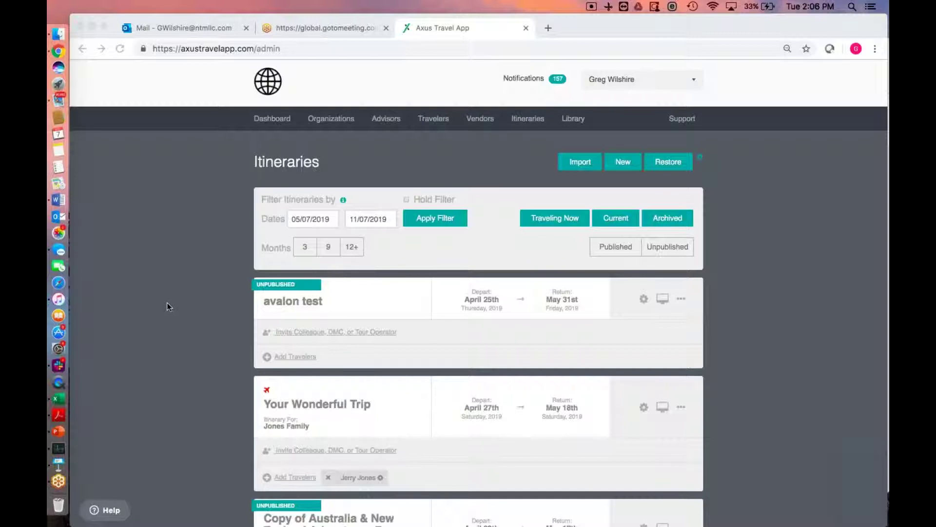
click(167, 303)
key(super+f)
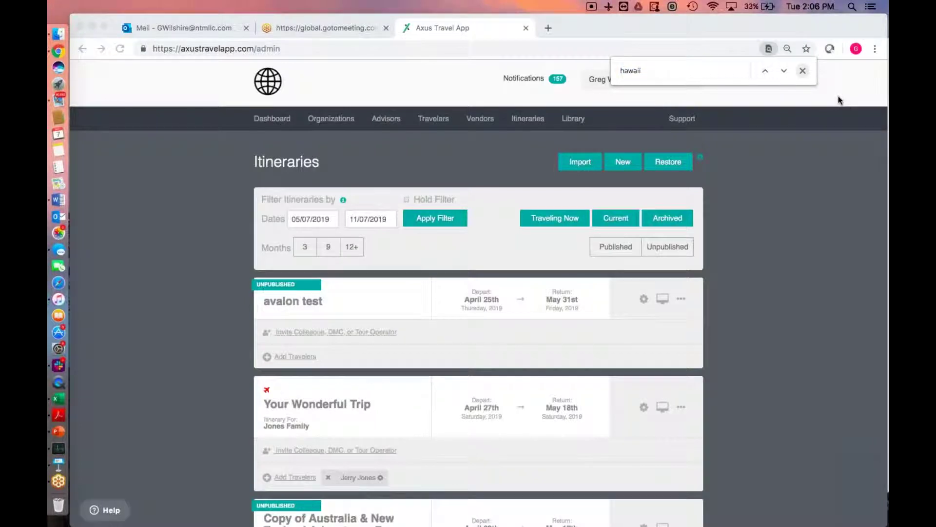
click(644, 73)
drag(627, 73, 617, 74)
key(BackSpace)
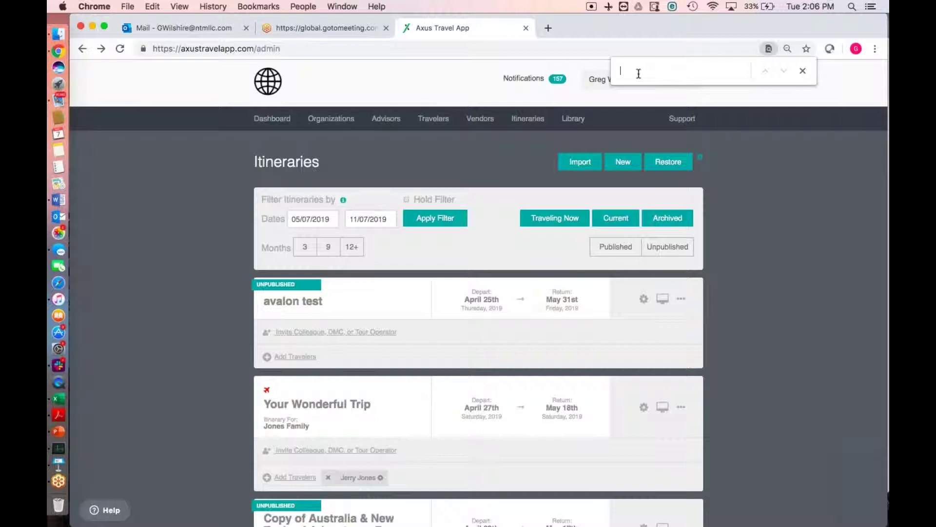
text(page b)
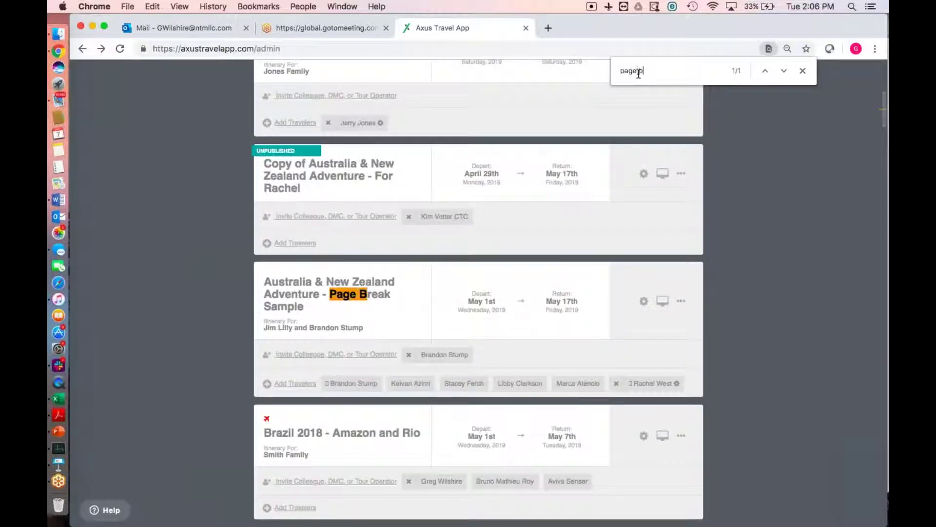
text(reak)
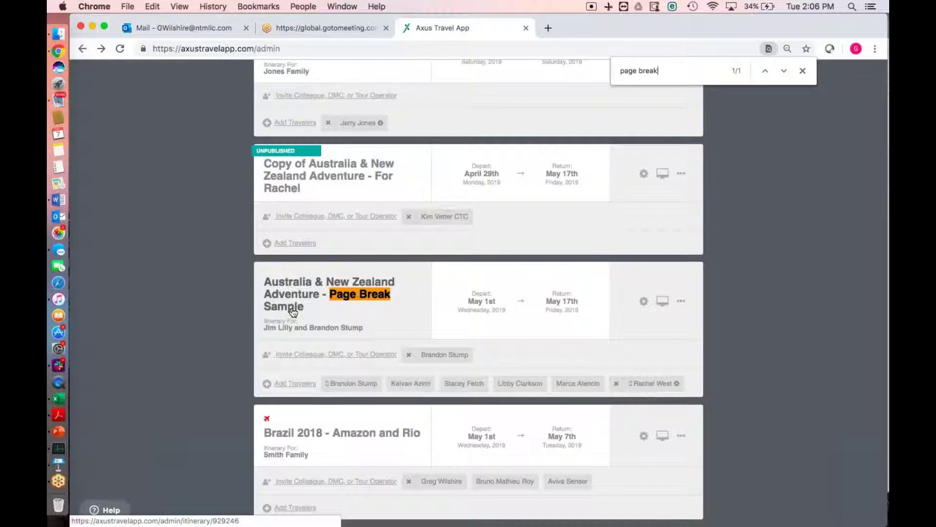
scroll(201, 329, down, 3)
Step: Open the Australia & New Zealand Adventure - Page Break Sample itinerary and show its Printable Version options
scroll(201, 329, up, 2)
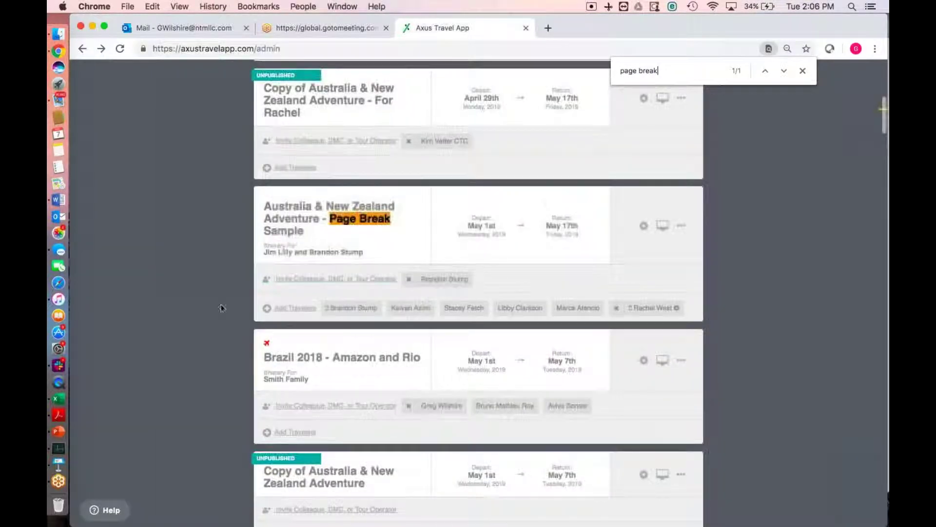
click(299, 213)
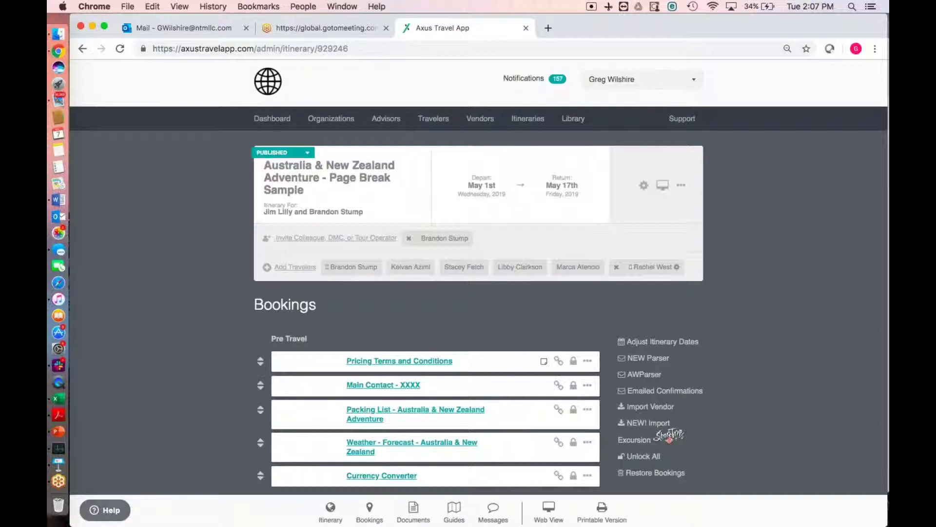
scroll(183, 276, down, 20)
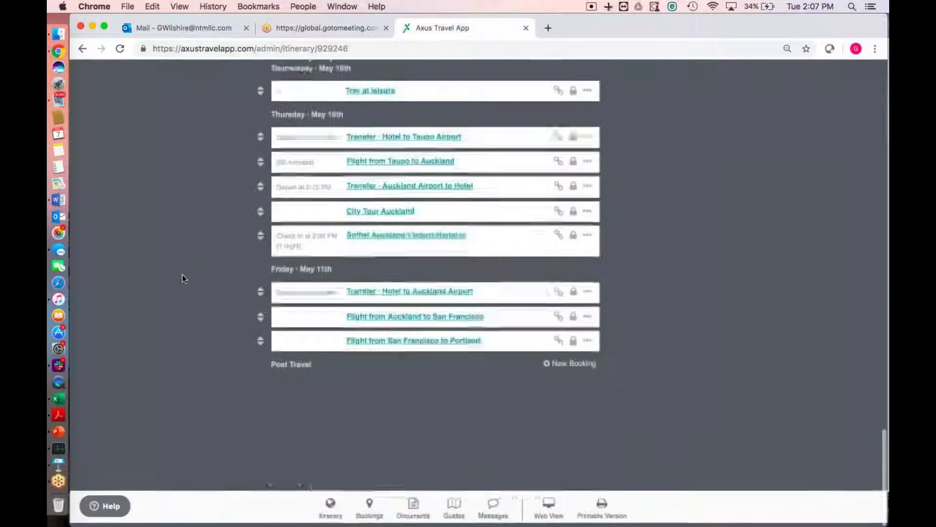
scroll(183, 275, up, 20)
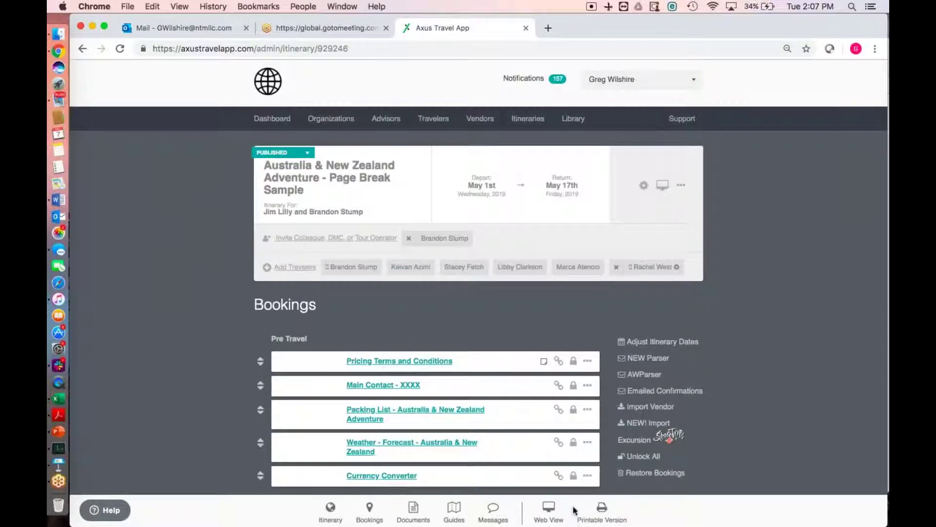
click(604, 510)
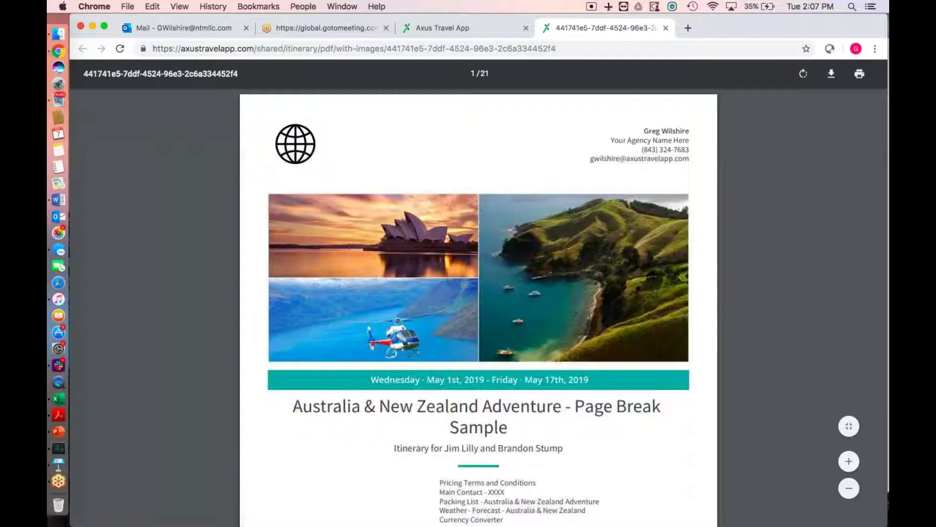
Step: Scroll the PDF printout down to the Pricing Terms and Conditions text and select it
scroll(552, 374, down, 3)
scroll(553, 374, down, 6)
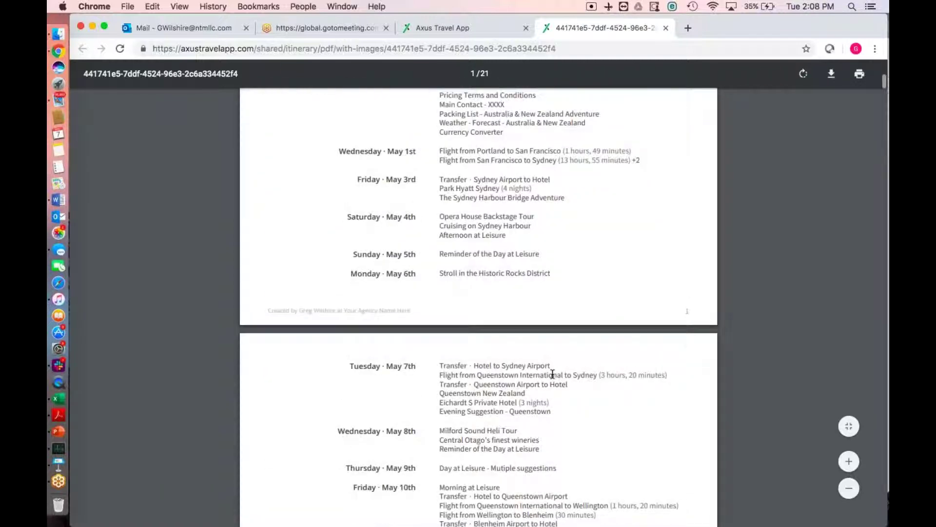
scroll(552, 374, down, 5)
scroll(552, 374, up, 15)
scroll(552, 374, down, 4)
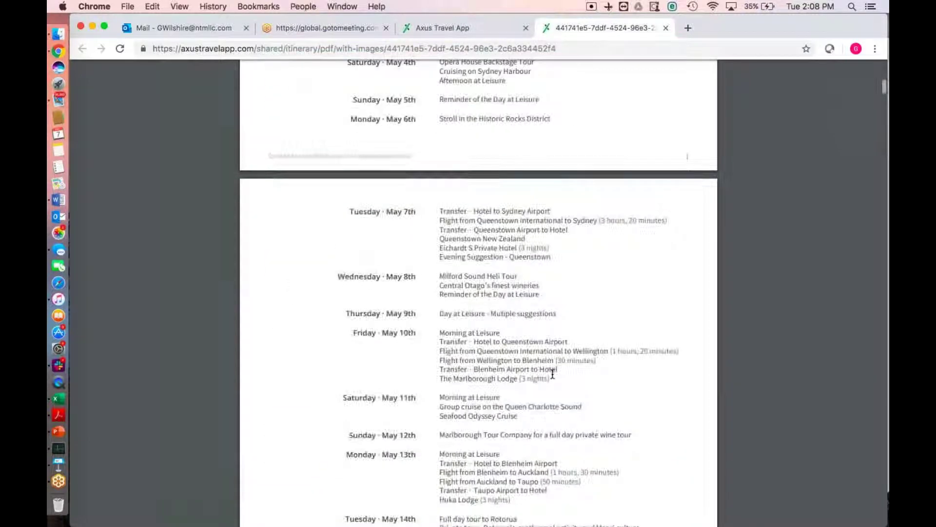
scroll(553, 374, down, 10)
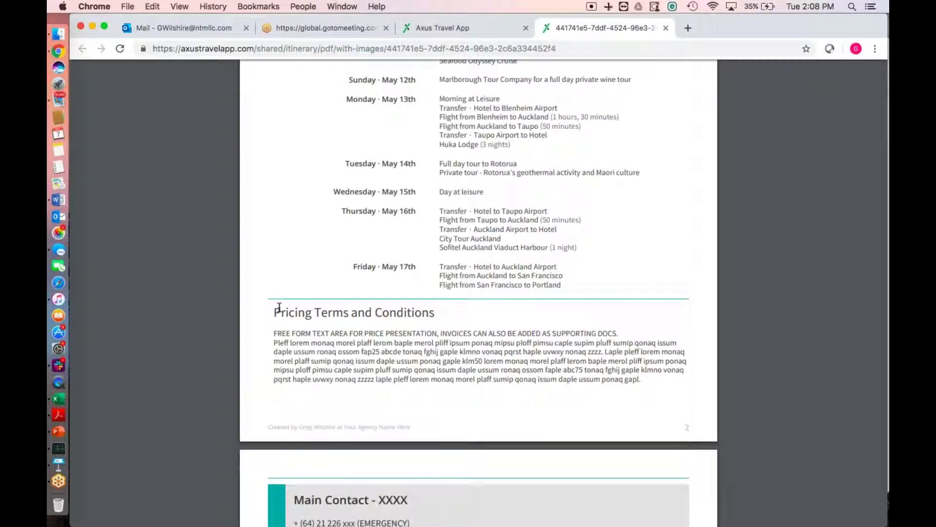
drag(276, 308, 401, 387)
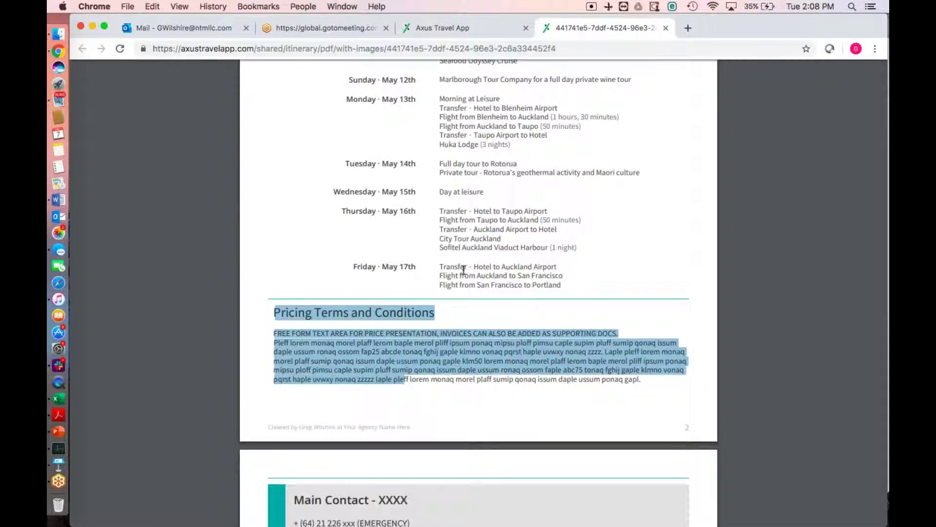
Step: Scroll the PDF through main contact, packing list, weather links and May 1st flights
scroll(514, 169, up, 5)
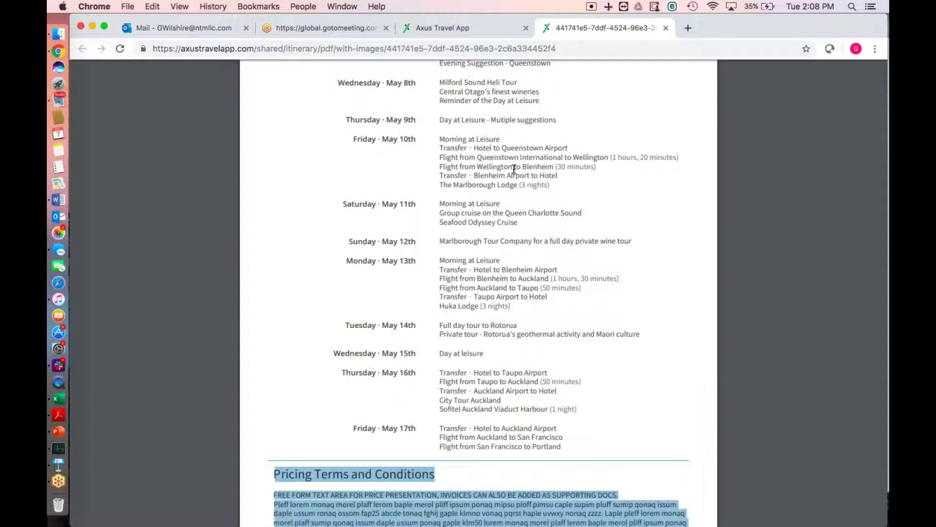
scroll(514, 169, up, 4)
scroll(514, 169, down, 7)
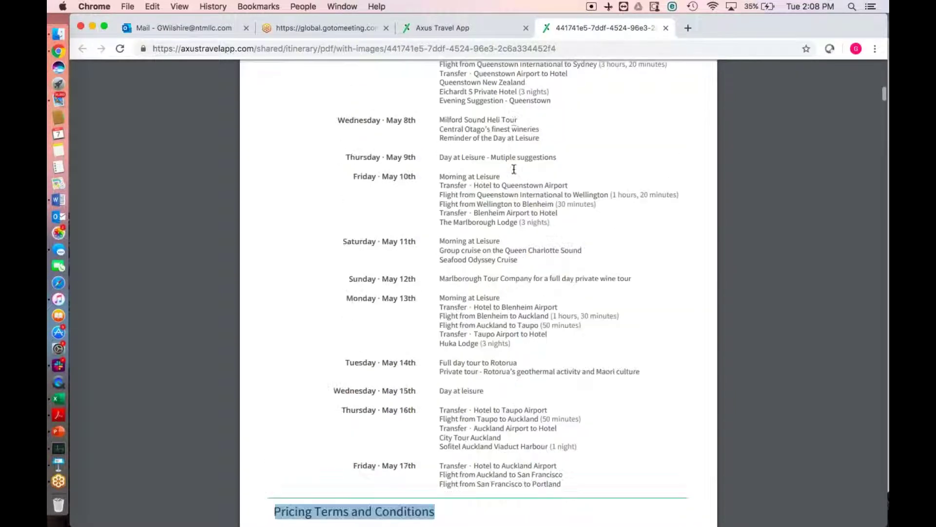
scroll(514, 169, down, 5)
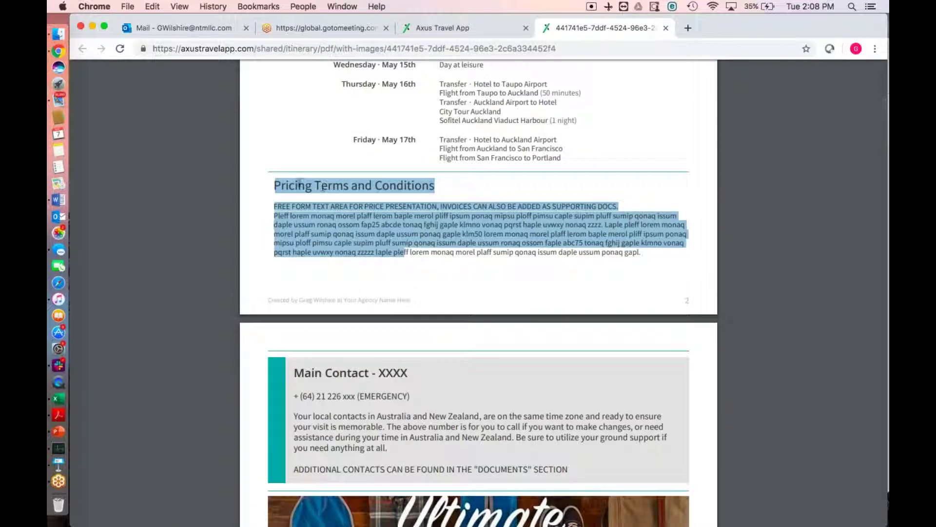
scroll(495, 198, up, 7)
scroll(496, 198, up, 1)
scroll(495, 198, down, 7)
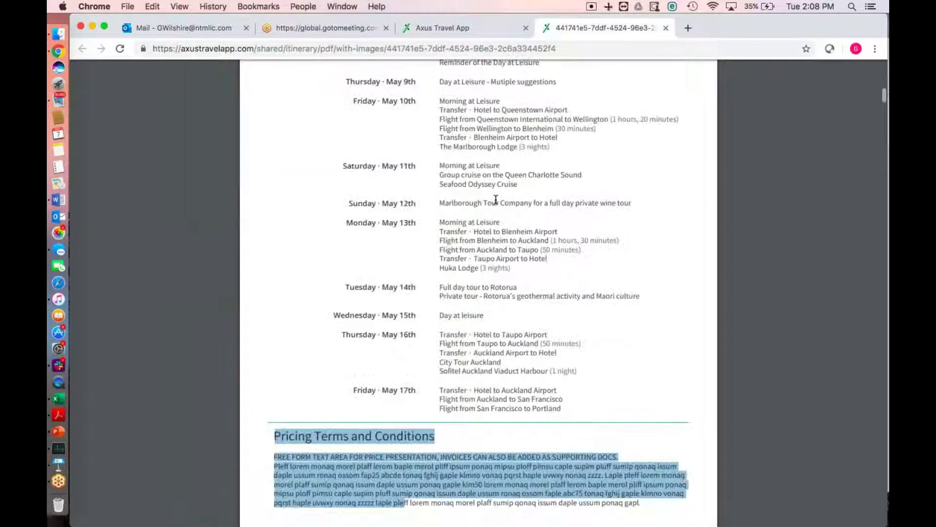
scroll(495, 199, down, 6)
scroll(496, 199, down, 7)
scroll(496, 199, down, 12)
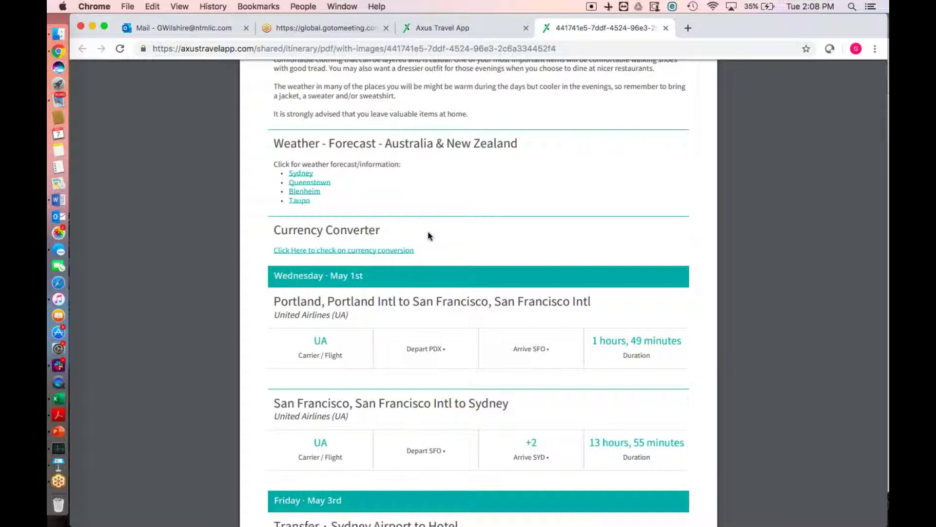
Step: Highlight the Wednesday May 1 banner in the PDF, then return to the itinerary's admin page
scroll(429, 236, up, 2)
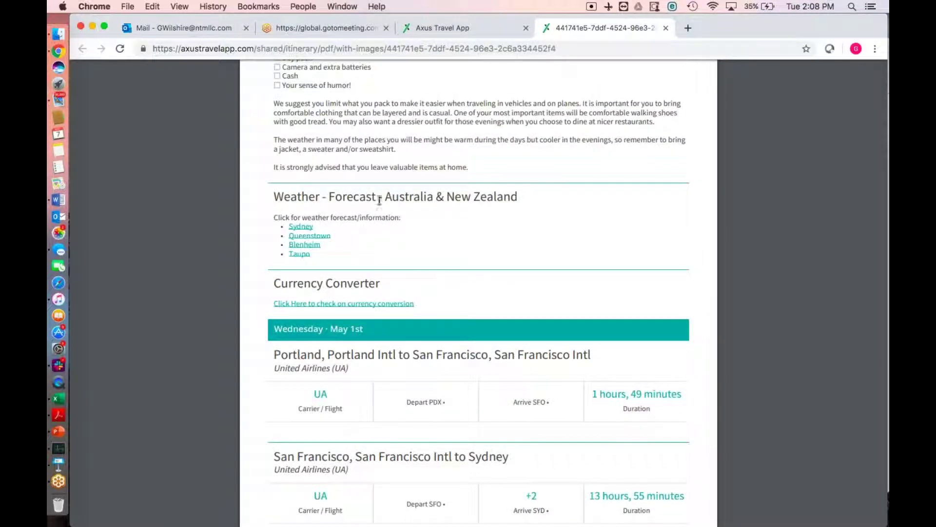
scroll(383, 202, up, 3)
scroll(433, 251, down, 3)
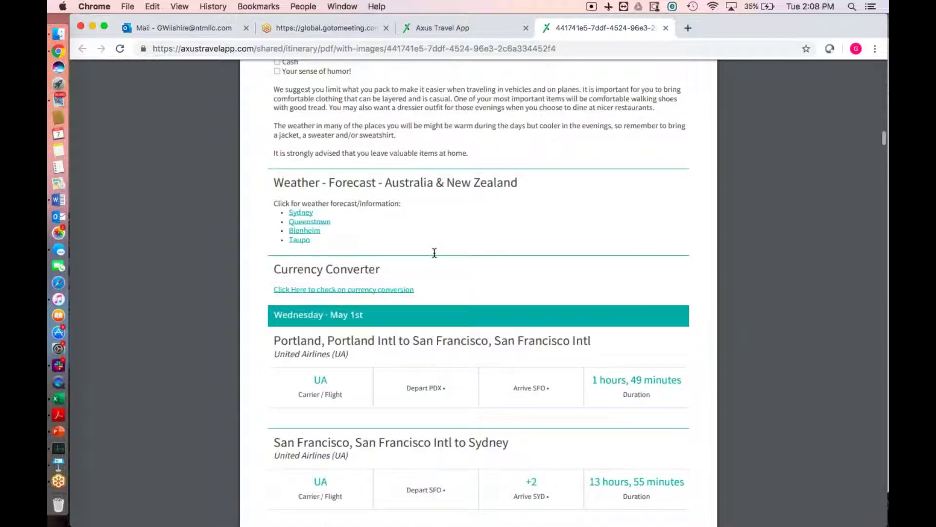
scroll(441, 283, down, 2)
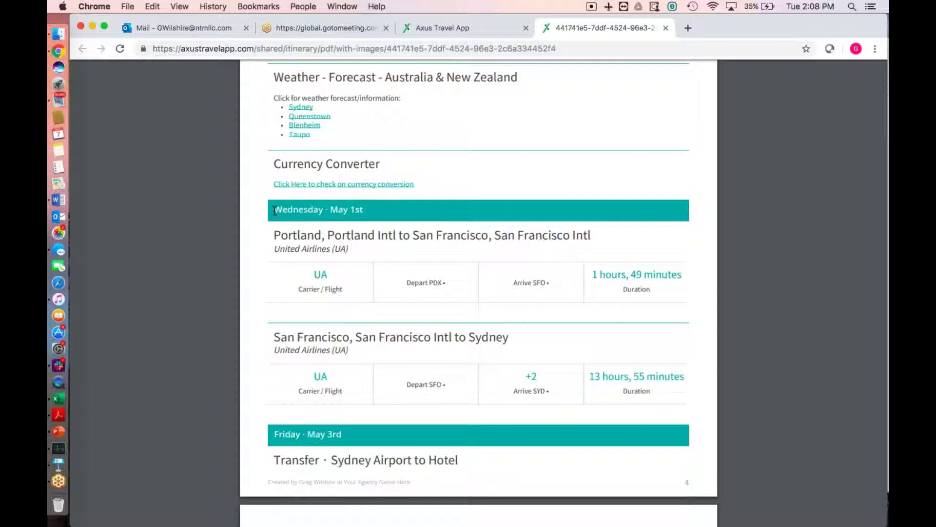
drag(274, 211, 355, 211)
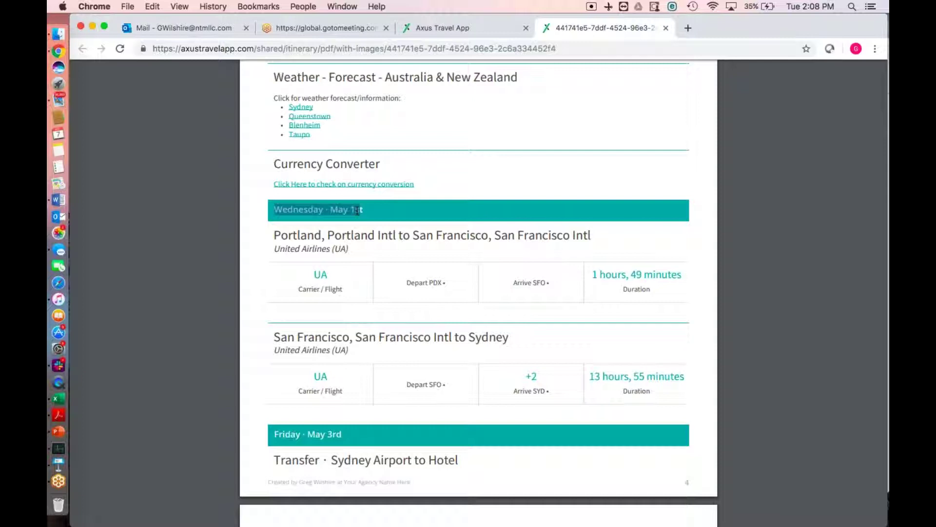
scroll(408, 229, up, 10)
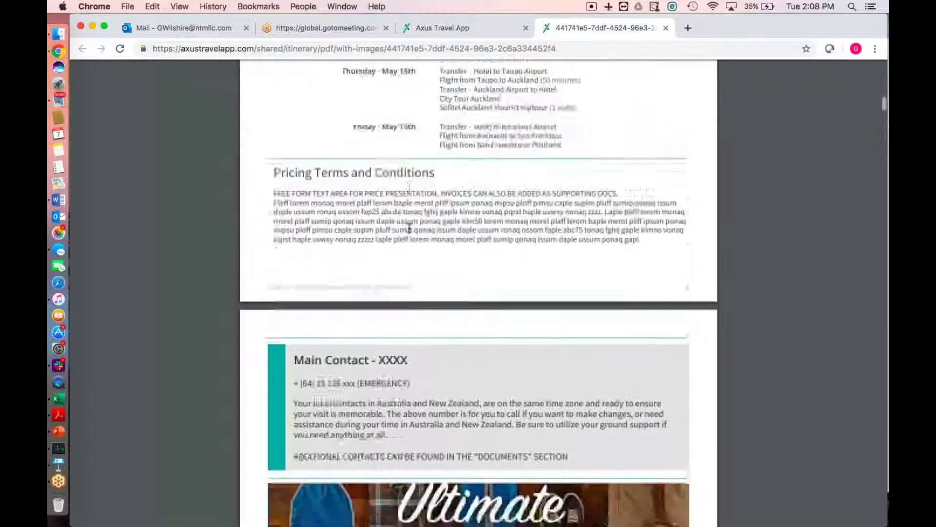
scroll(409, 227, up, 15)
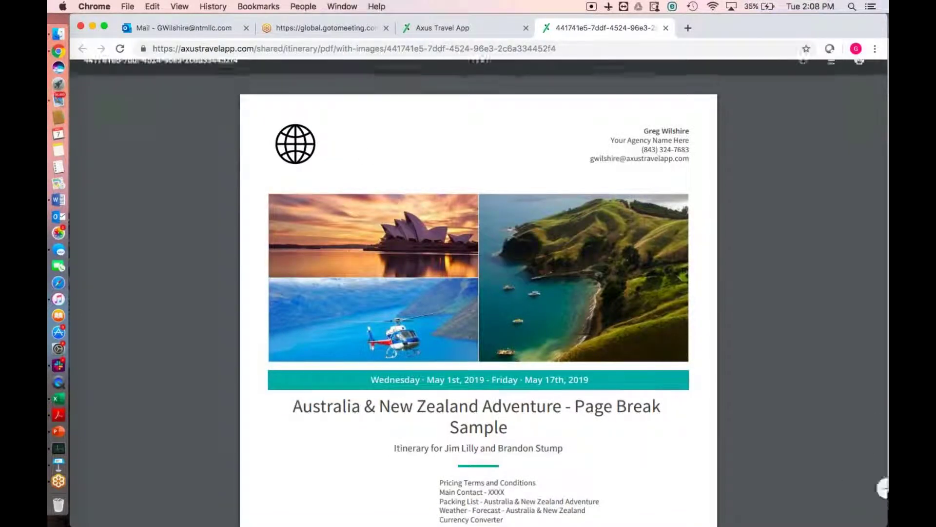
click(458, 33)
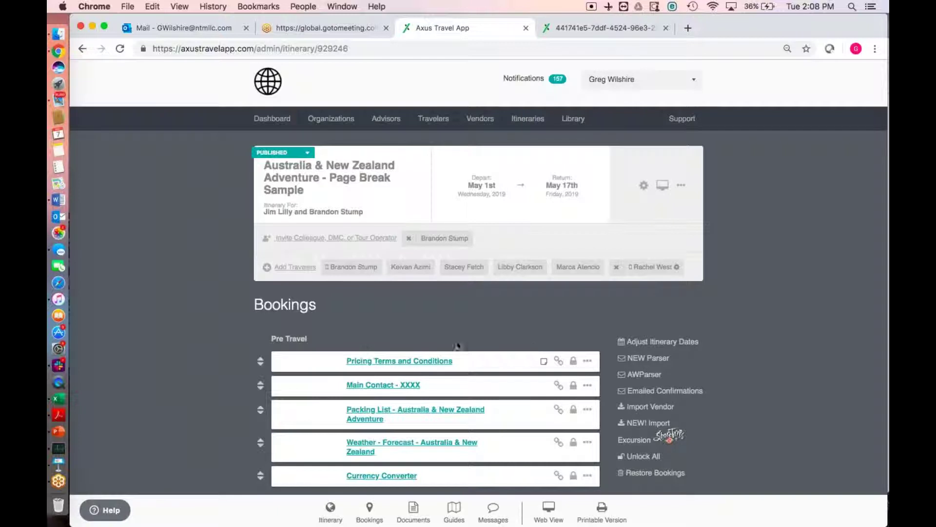
Step: Recheck the PDF, then return to the Bookings list down to the Portland–San Francisco flight
click(588, 361)
click(579, 27)
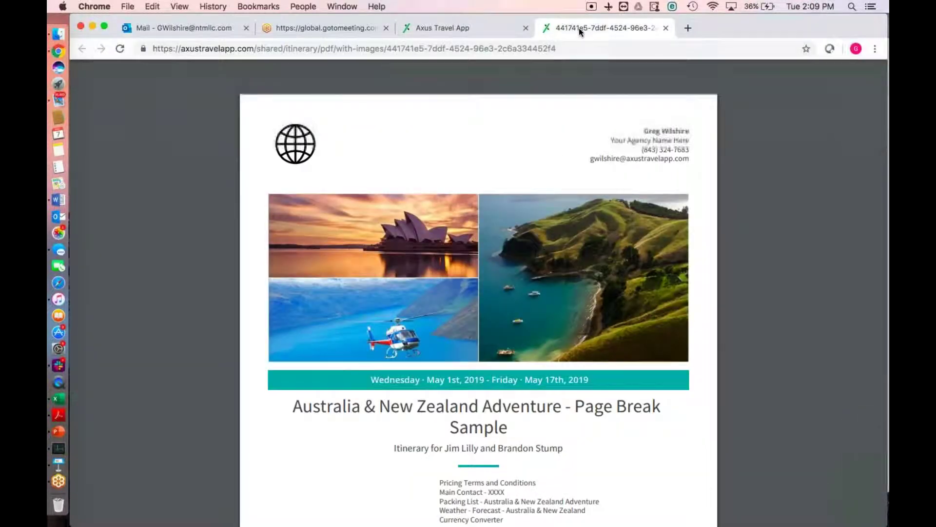
scroll(543, 234, down, 5)
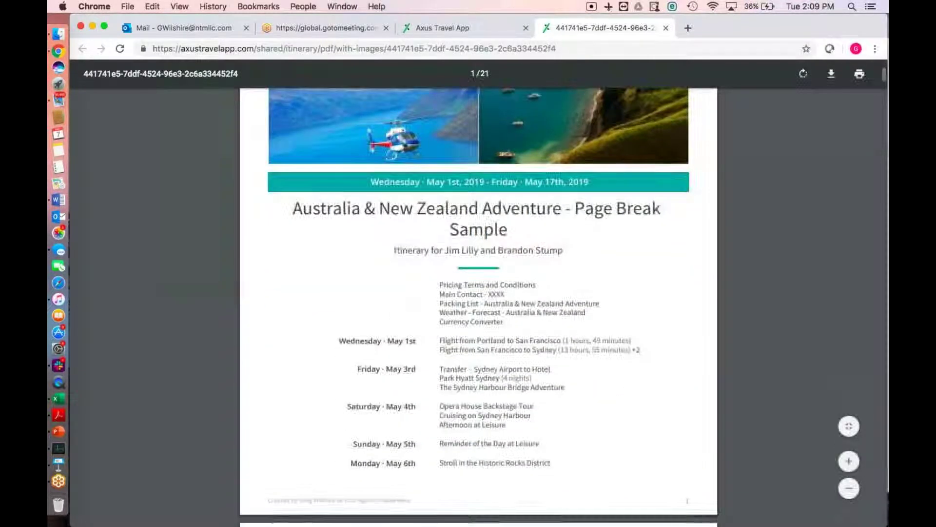
scroll(479, 293, down, 10)
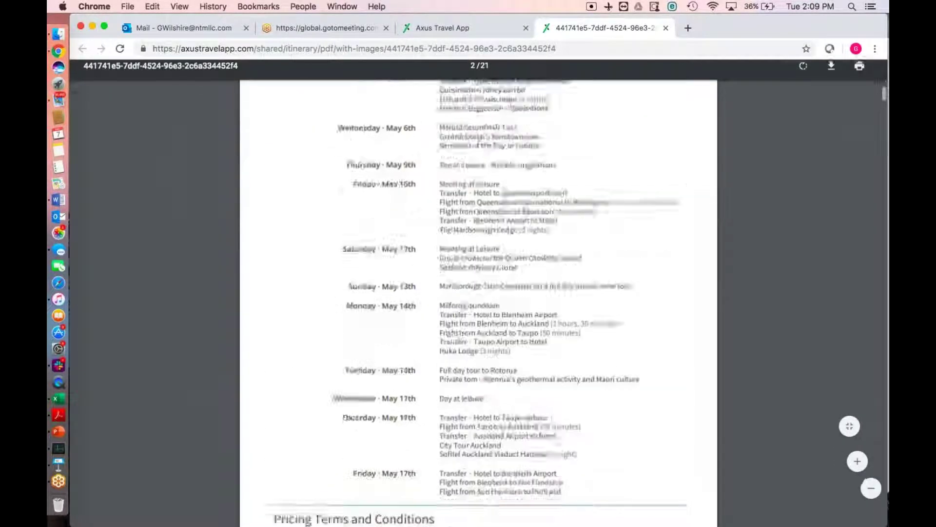
scroll(478, 292, down, 3)
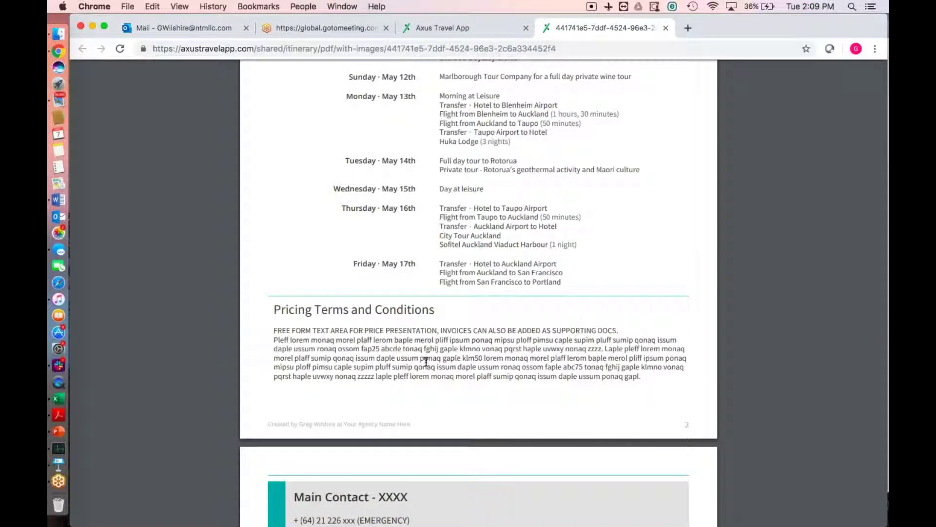
scroll(462, 266, up, 3)
scroll(511, 368, up, 10)
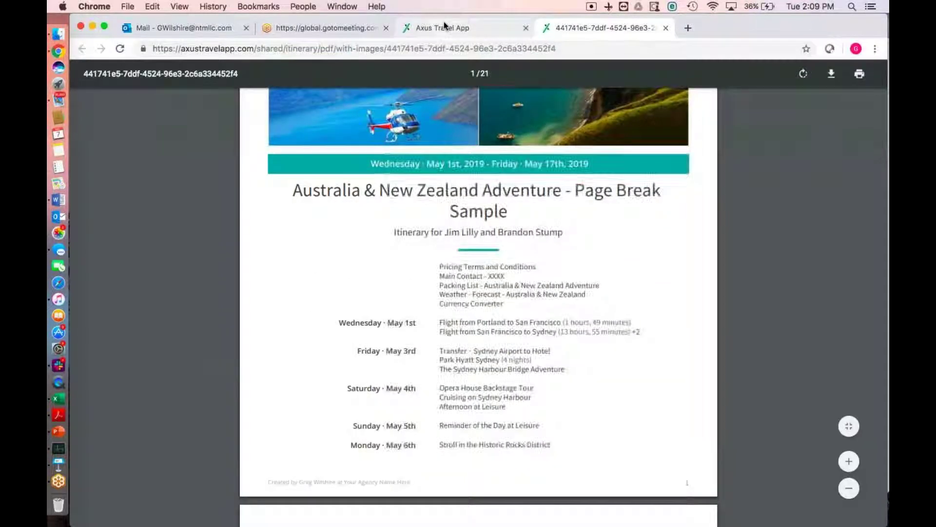
click(439, 28)
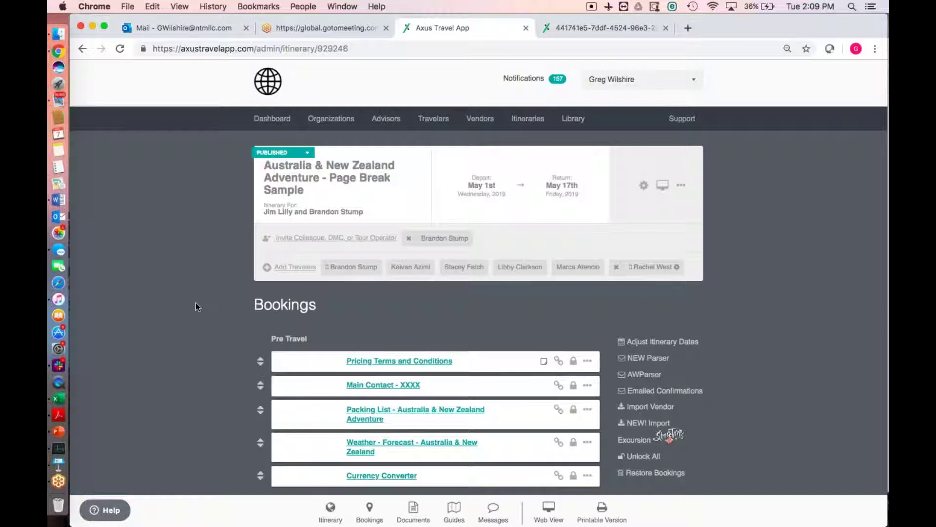
scroll(195, 306, down, 3)
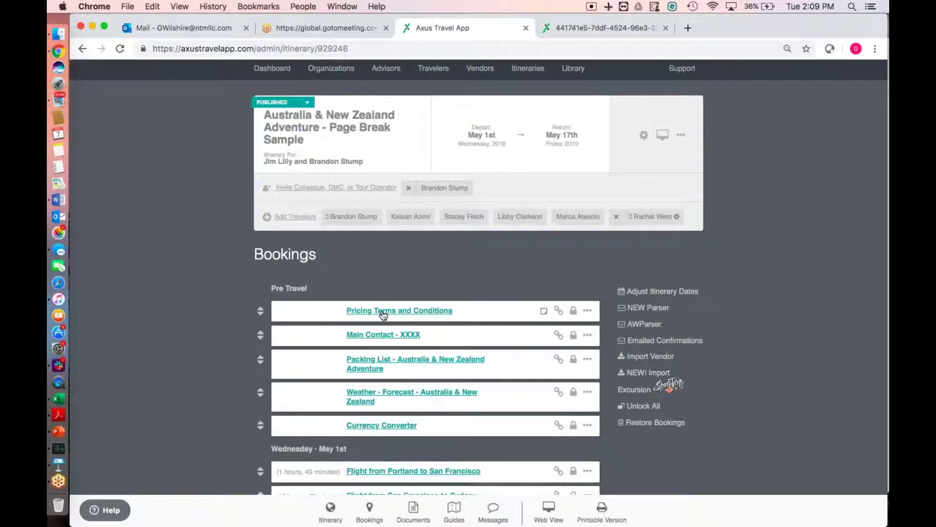
Step: Use the Pricing Terms and Conditions row's '...' menu to insert a PDF page break before it
click(588, 312)
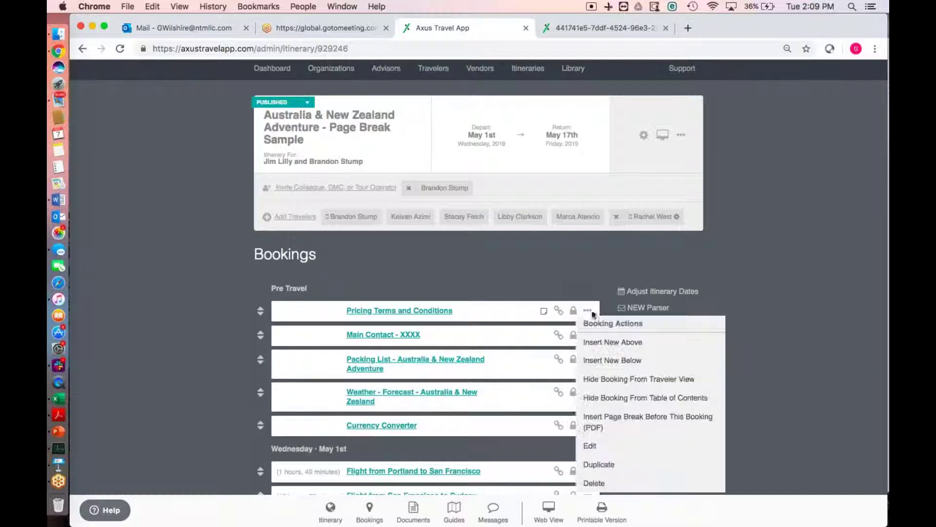
click(631, 422)
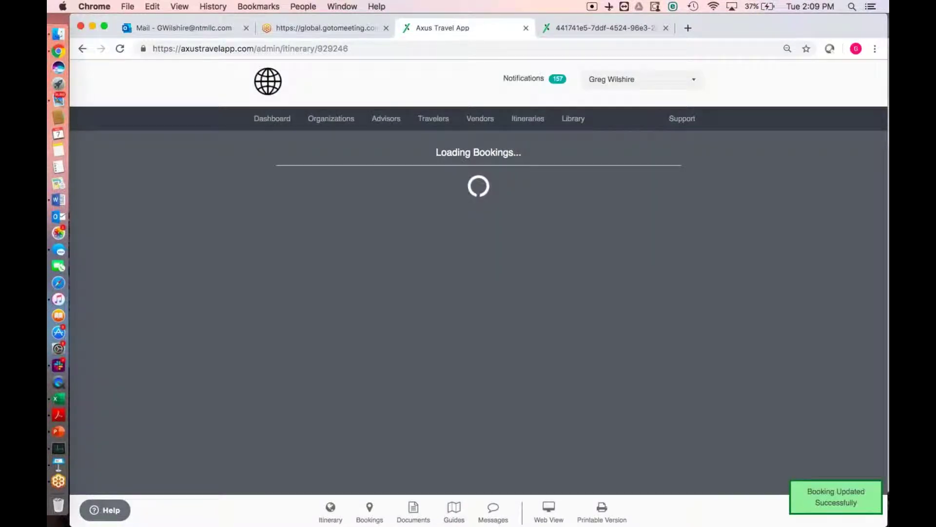
scroll(245, 306, up, 5)
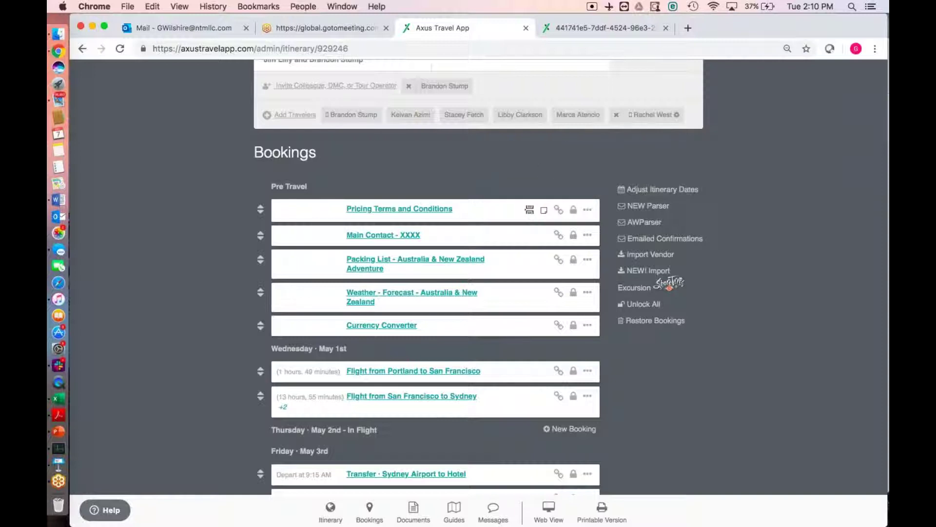
Step: Generate the PDF With Images and confirm Pricing Terms and Conditions now starts a new page
click(601, 508)
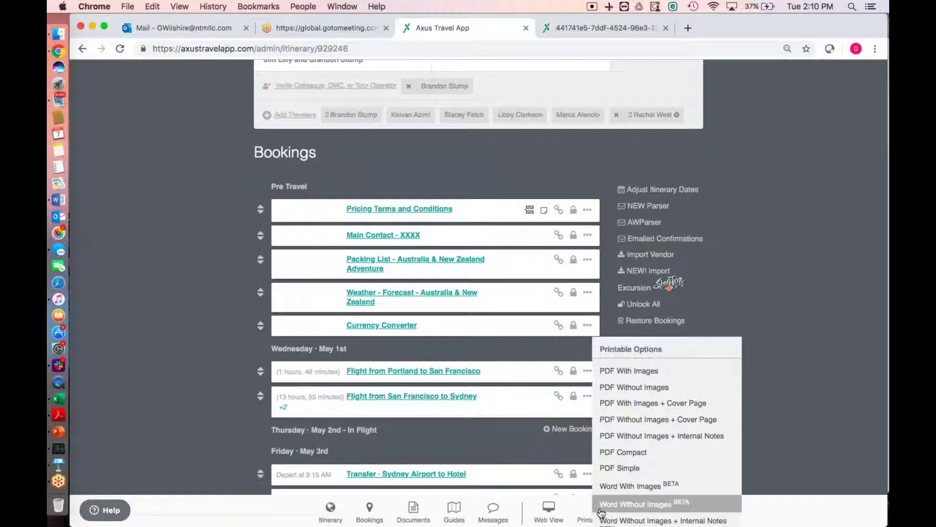
click(636, 375)
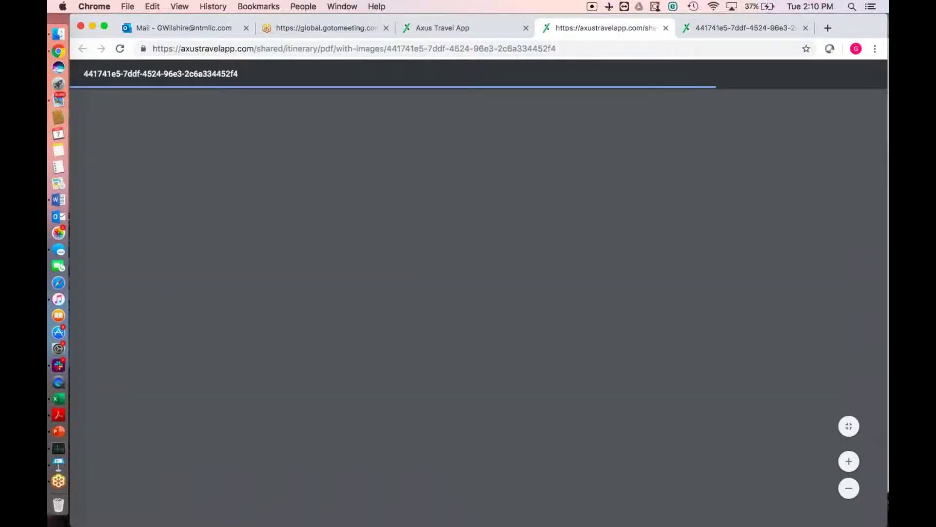
scroll(576, 375, down, 15)
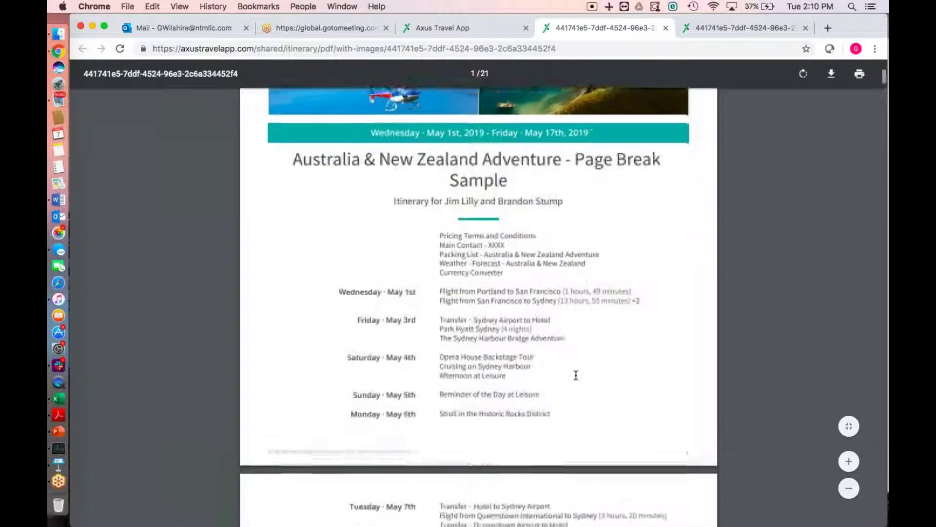
scroll(576, 375, down, 5)
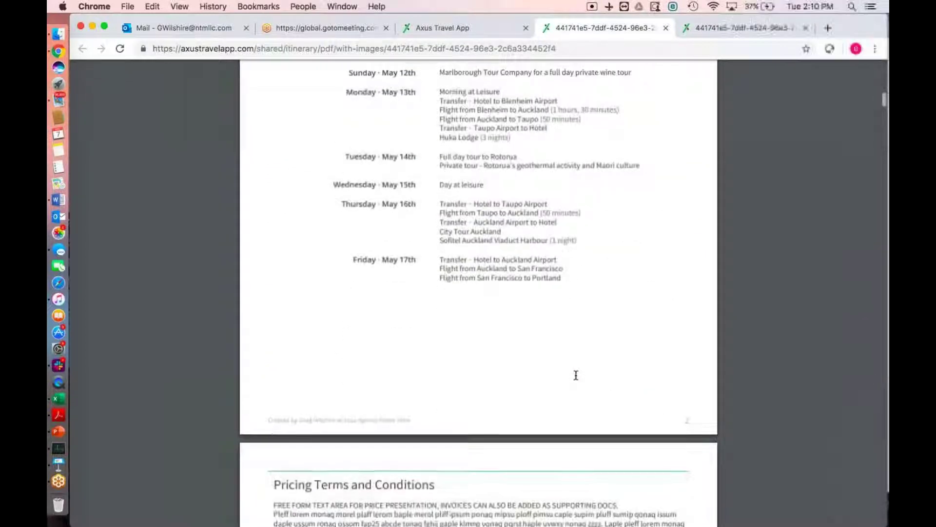
scroll(576, 375, up, 2)
scroll(576, 375, down, 3)
scroll(576, 375, down, 4)
drag(275, 367, 391, 435)
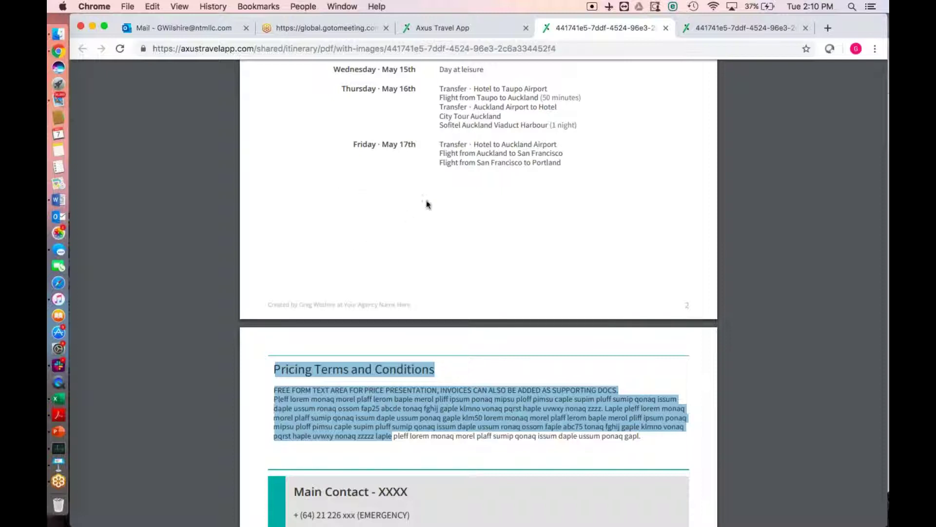
scroll(384, 394, down, 5)
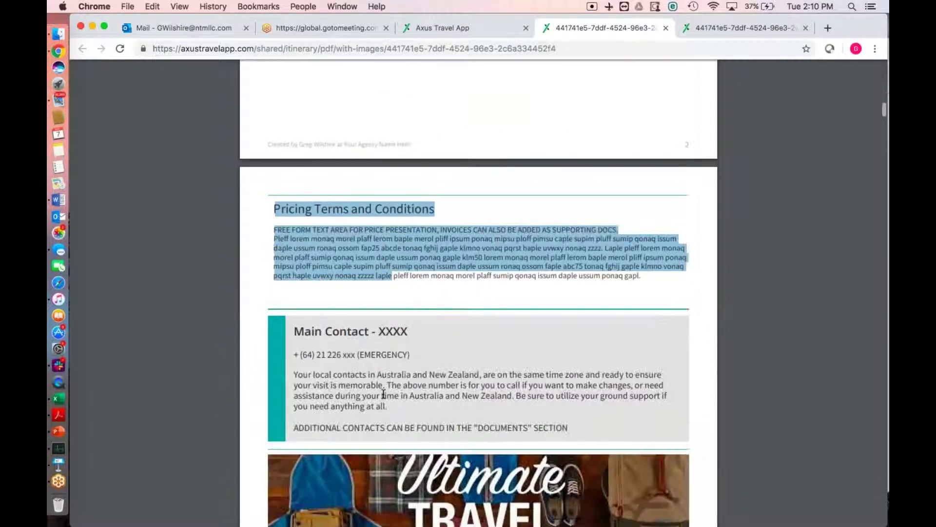
click(604, 301)
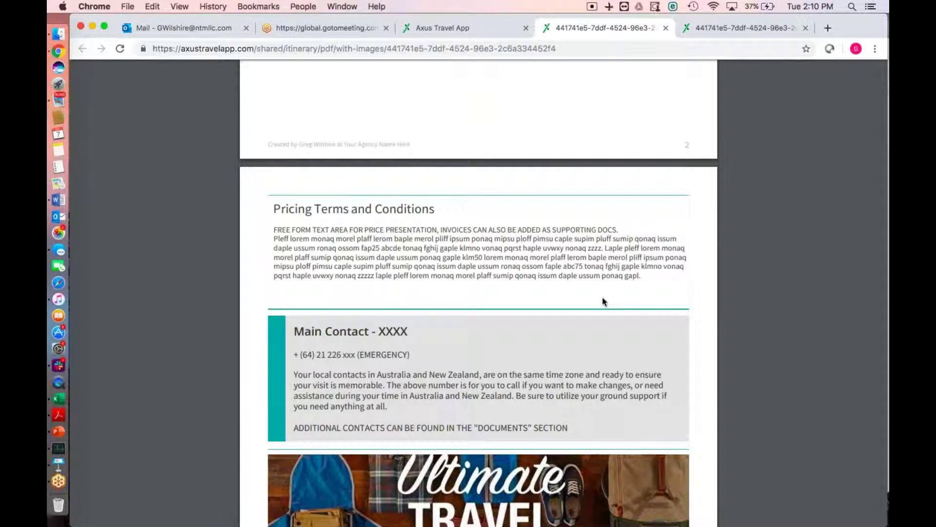
Step: Scroll the PDF to page 4's weather links, currency converter and Portland flight heading
scroll(603, 299, down, 3)
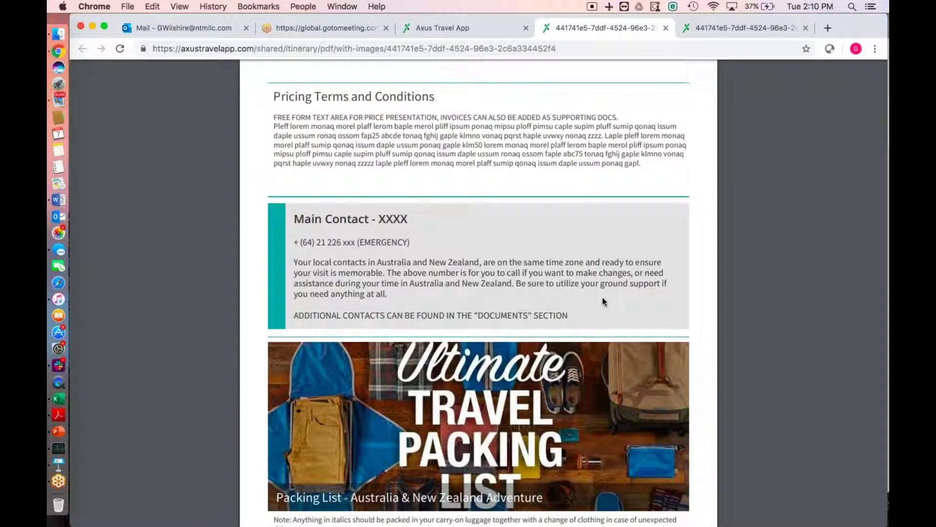
scroll(544, 351, up, 3)
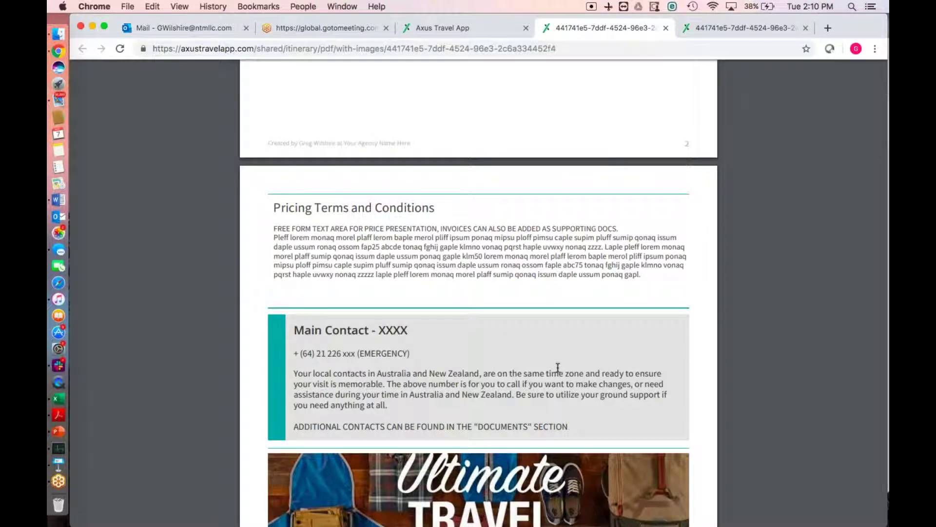
scroll(521, 394, down, 10)
scroll(521, 394, down, 15)
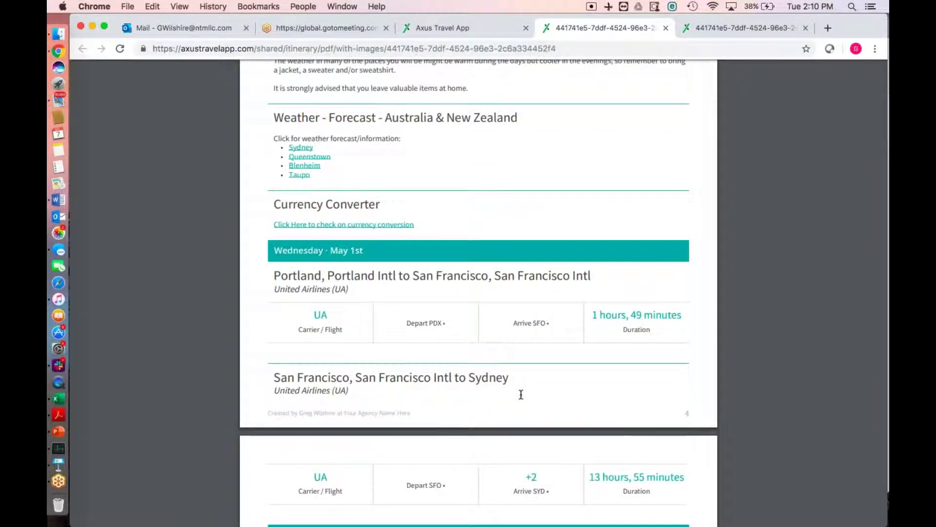
scroll(520, 394, up, 2)
scroll(430, 395, up, 4)
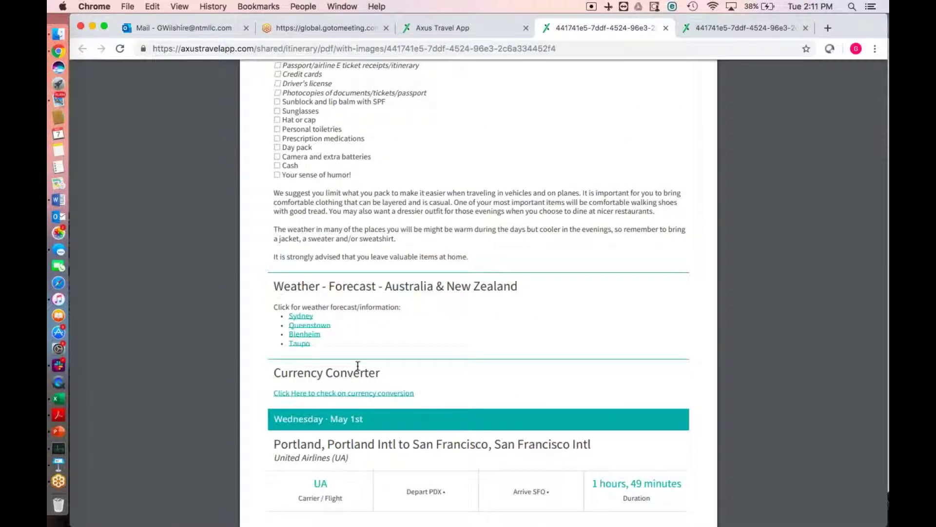
scroll(307, 212, up, 12)
scroll(479, 293, up, 20)
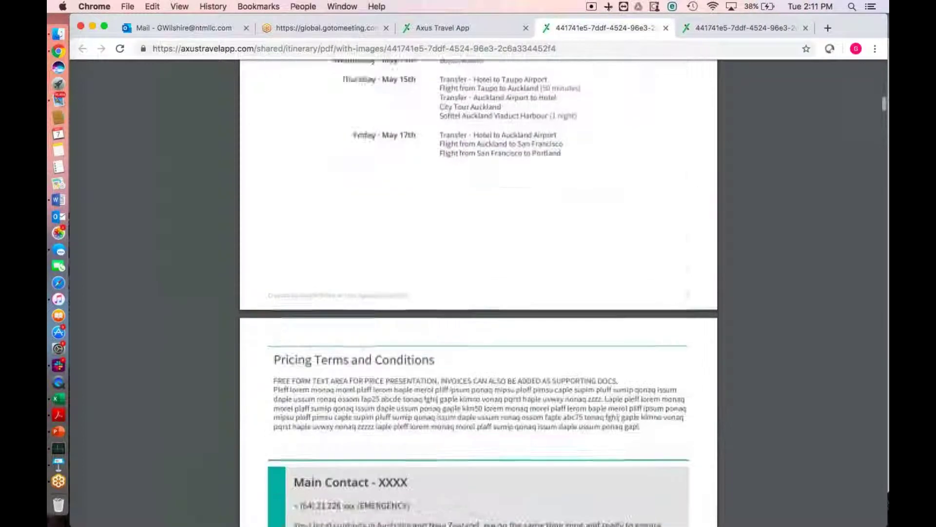
scroll(479, 293, down, 10)
scroll(418, 329, down, 10)
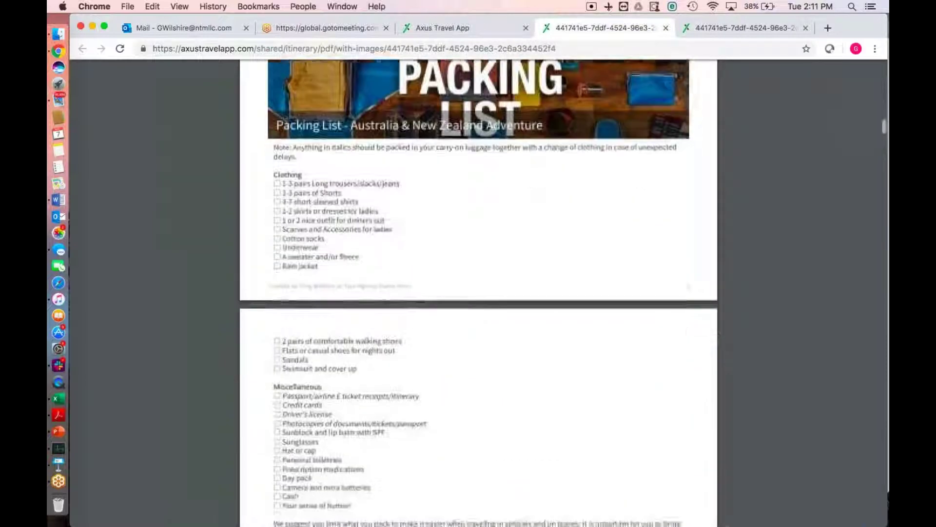
scroll(417, 328, down, 4)
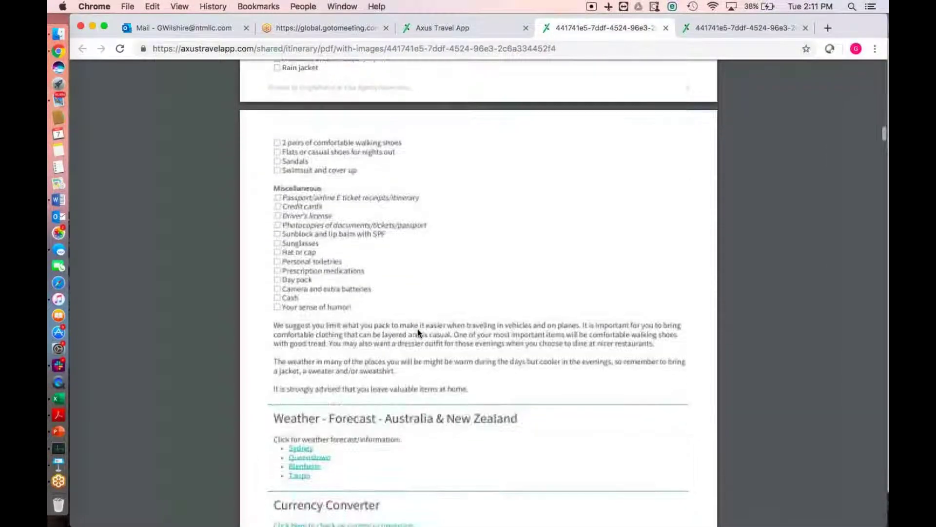
scroll(533, 360, down, 7)
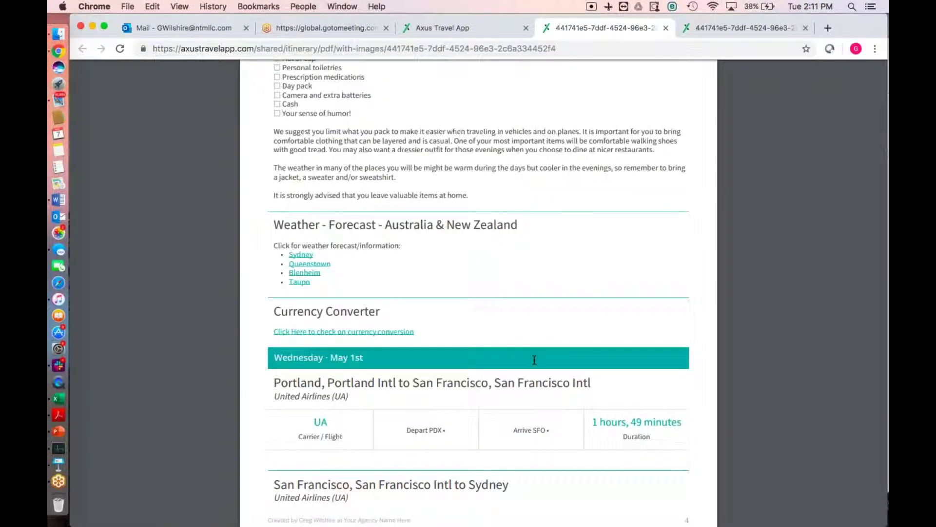
scroll(534, 359, down, 5)
scroll(535, 360, up, 2)
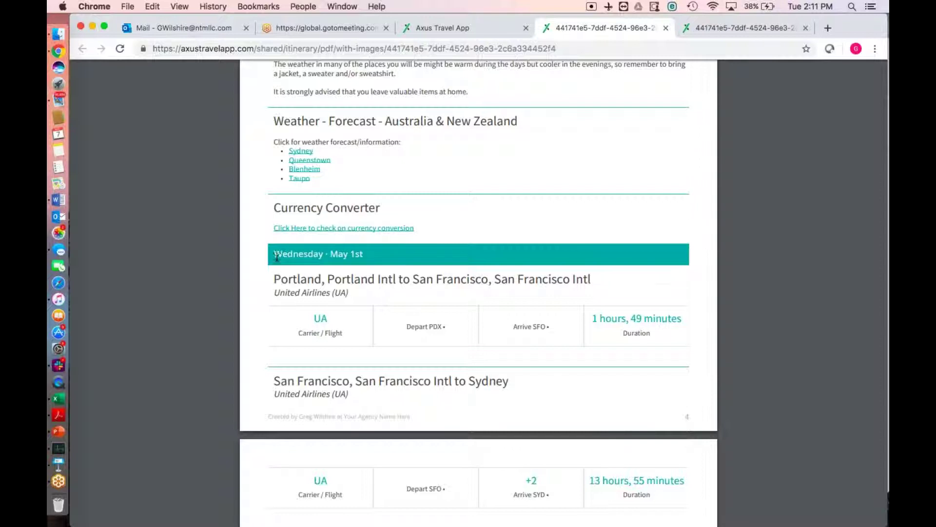
drag(273, 274, 432, 278)
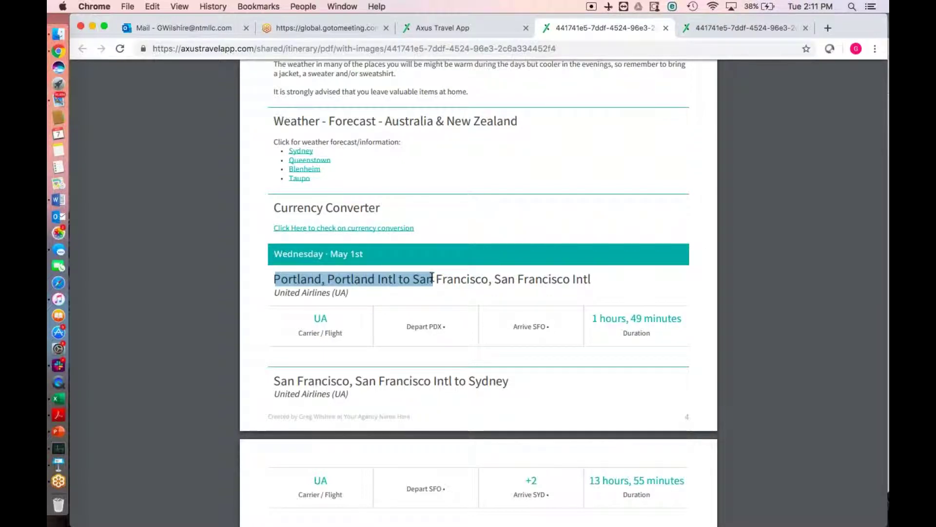
Step: Back on the bookings list, insert a PDF page break before the Portland–San Francisco flight
click(418, 27)
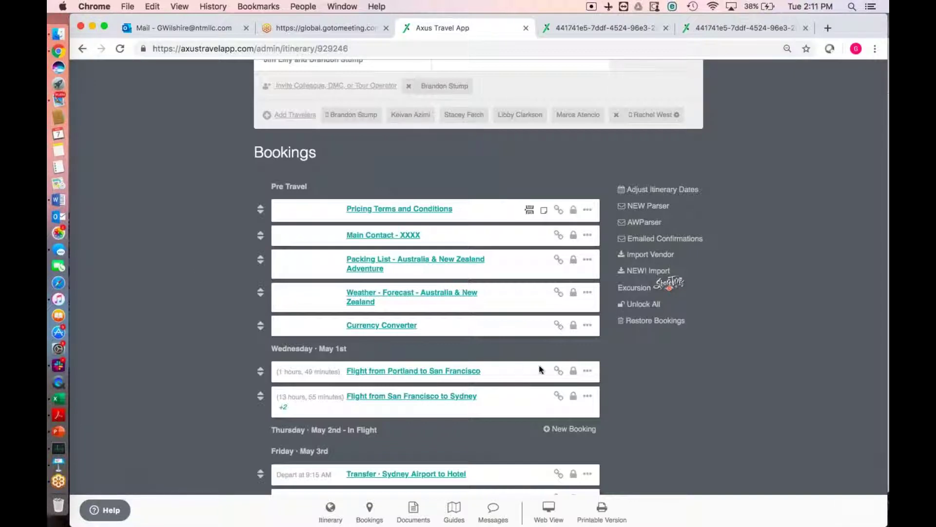
click(588, 372)
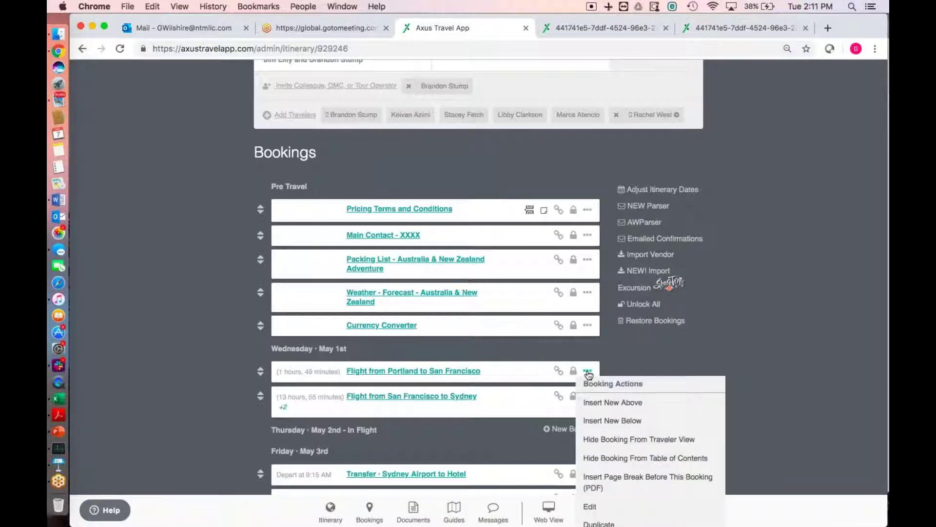
click(622, 482)
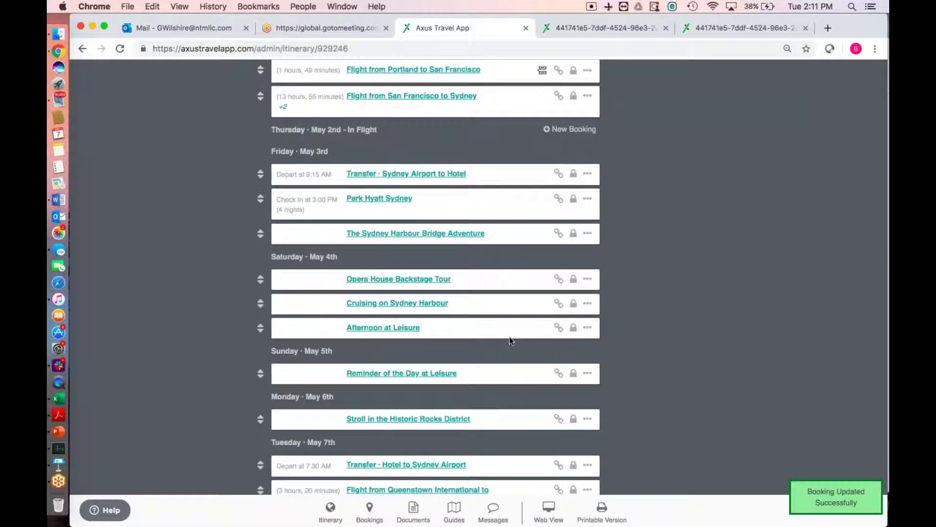
scroll(509, 336, up, 5)
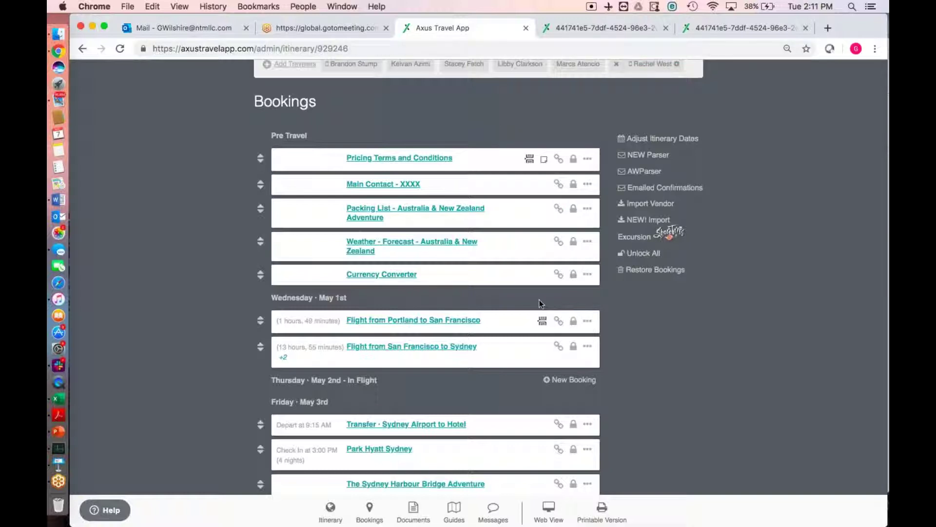
click(602, 508)
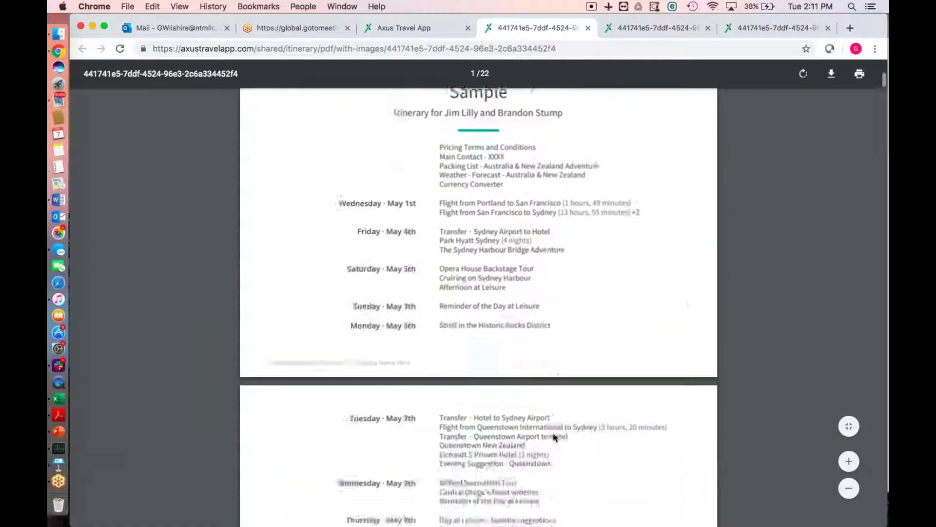
scroll(553, 435, down, 12)
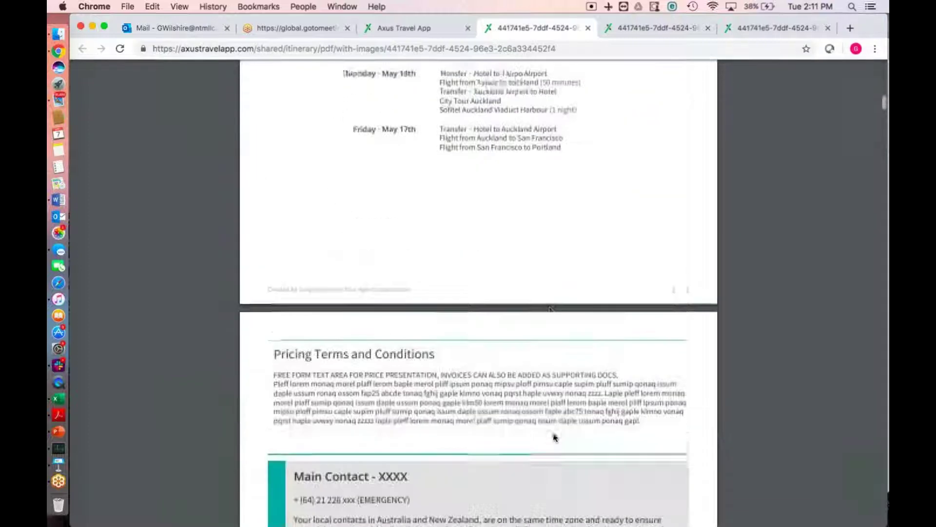
drag(274, 311, 395, 380)
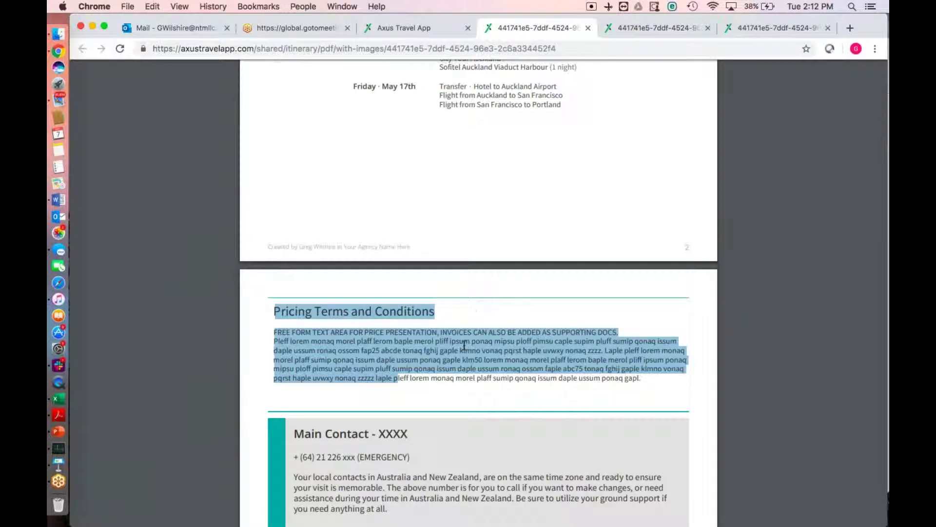
scroll(464, 346, down, 15)
scroll(464, 345, down, 10)
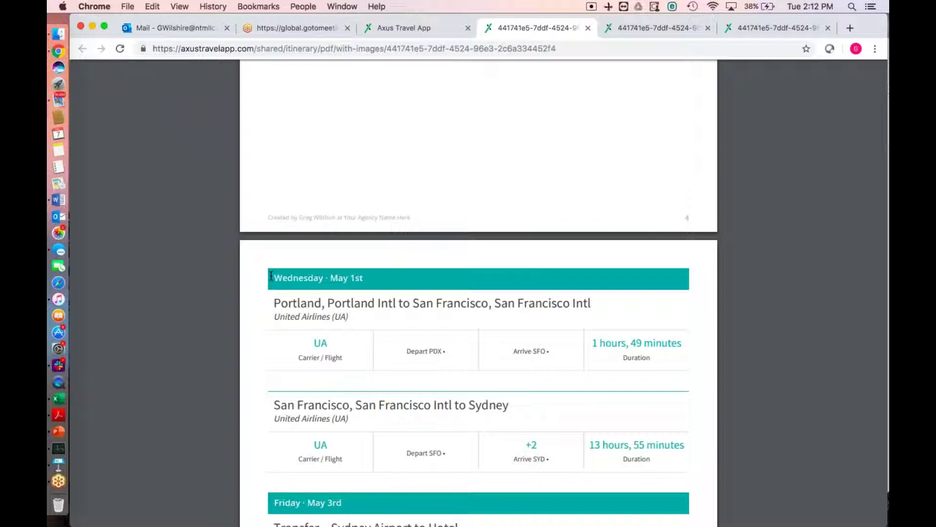
scroll(271, 276, up, 5)
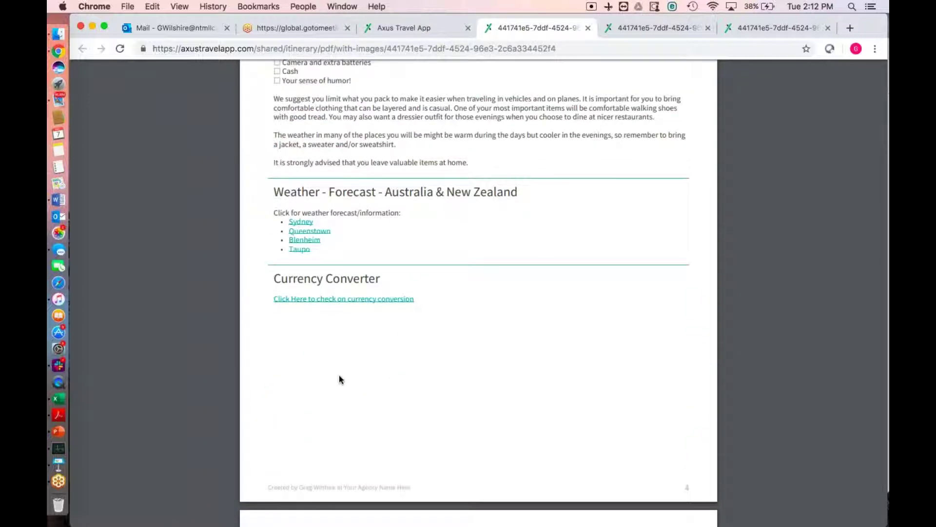
scroll(339, 379, down, 4)
scroll(368, 372, down, 8)
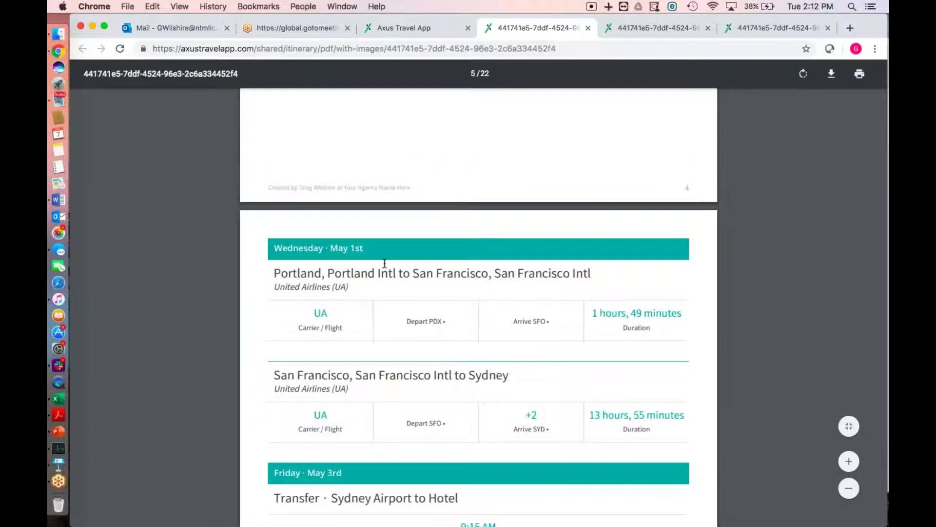
scroll(398, 355, down, 7)
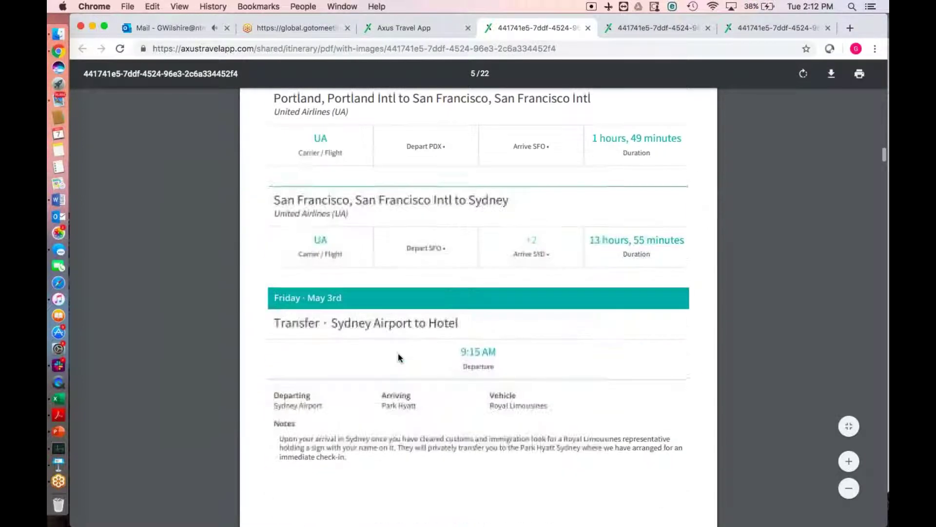
Step: Add PDF page breaks before the Sydney airport transfer, Opera House Backstage Tour and Day at Leisure reminder
click(407, 27)
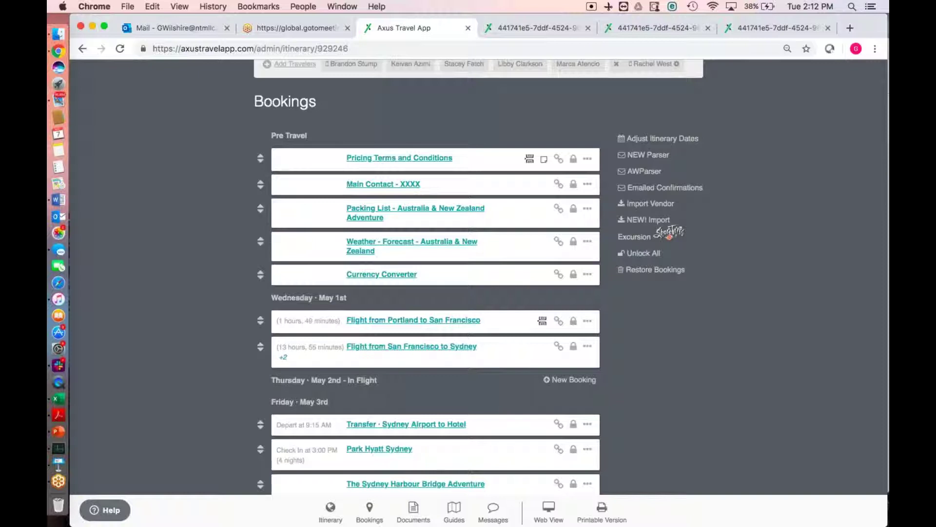
scroll(193, 401, down, 3)
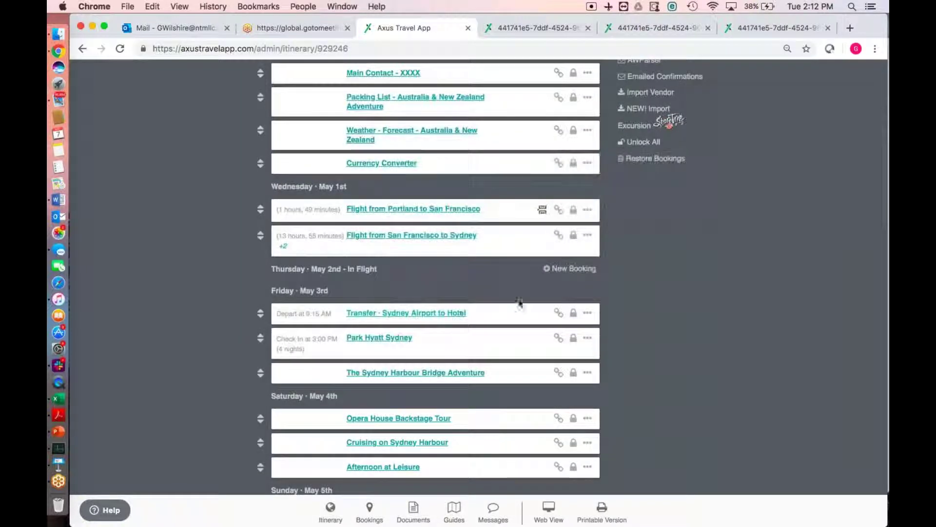
click(589, 312)
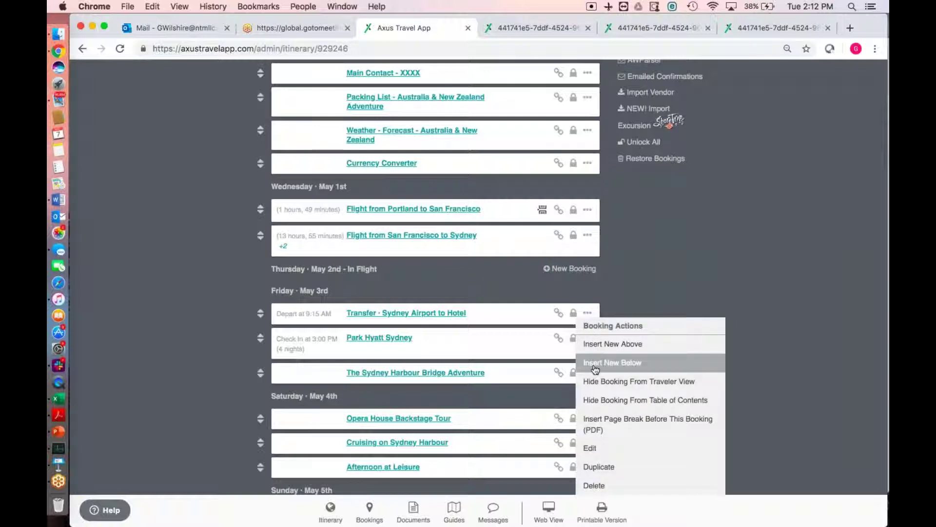
click(624, 421)
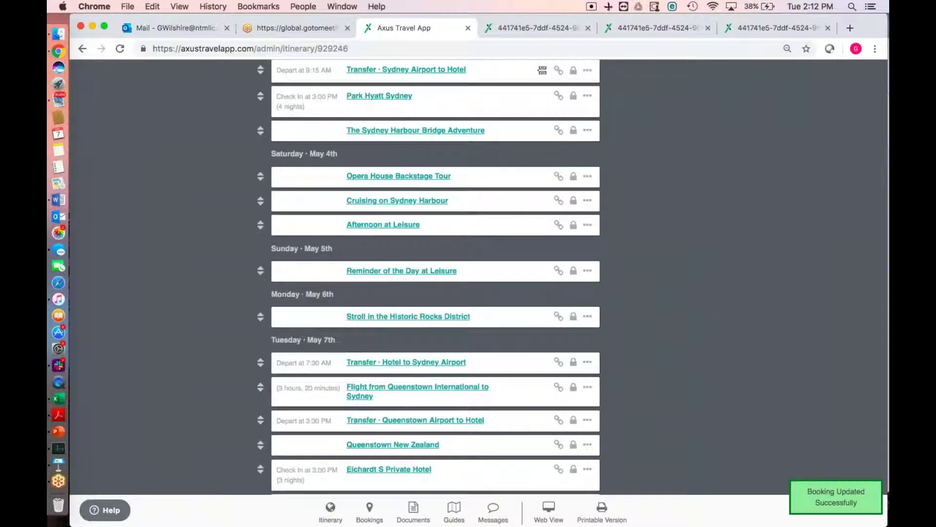
scroll(177, 259, up, 3)
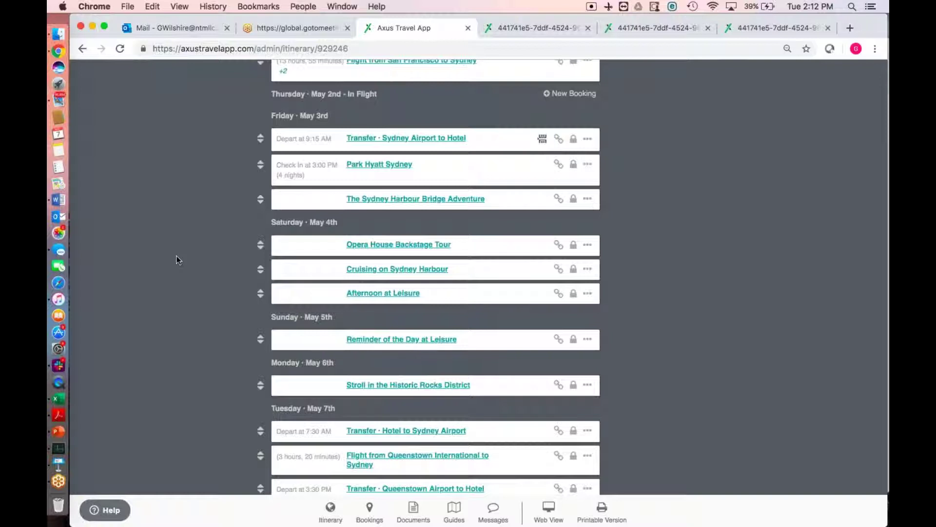
click(588, 247)
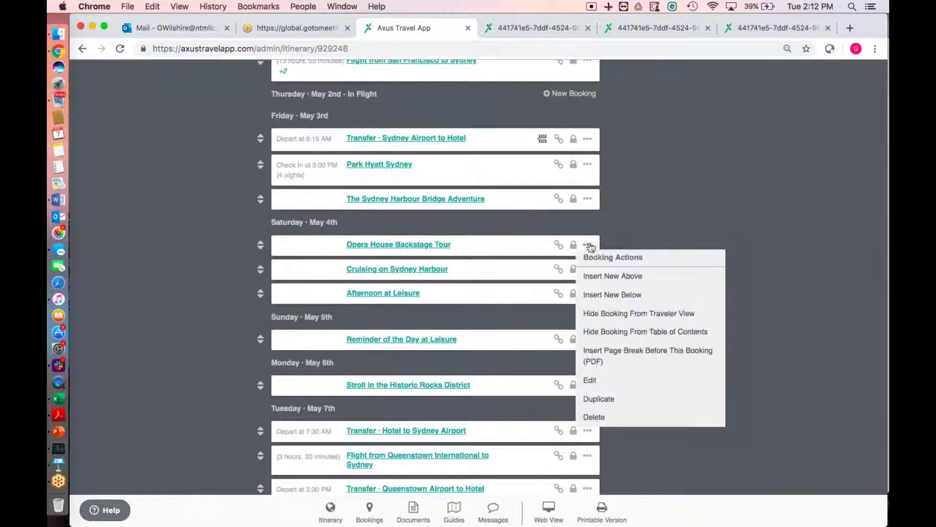
click(629, 351)
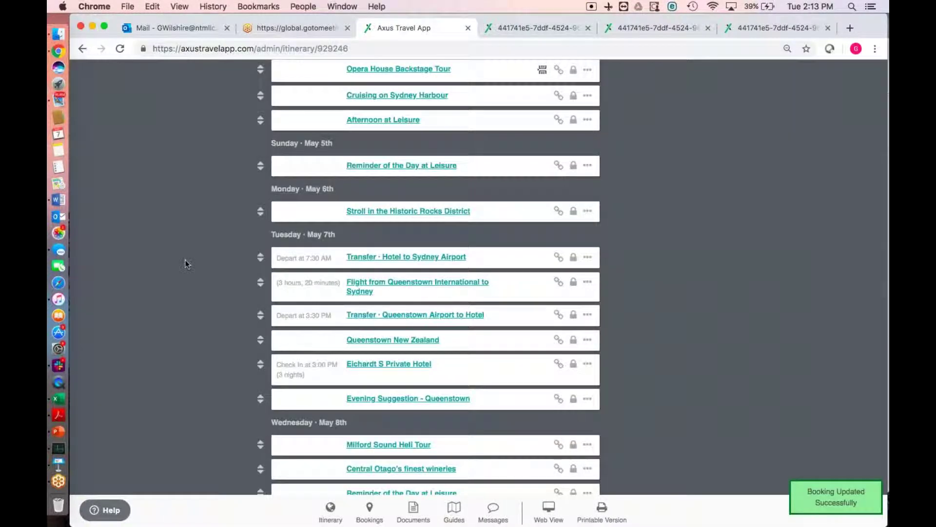
scroll(329, 248, up, 3)
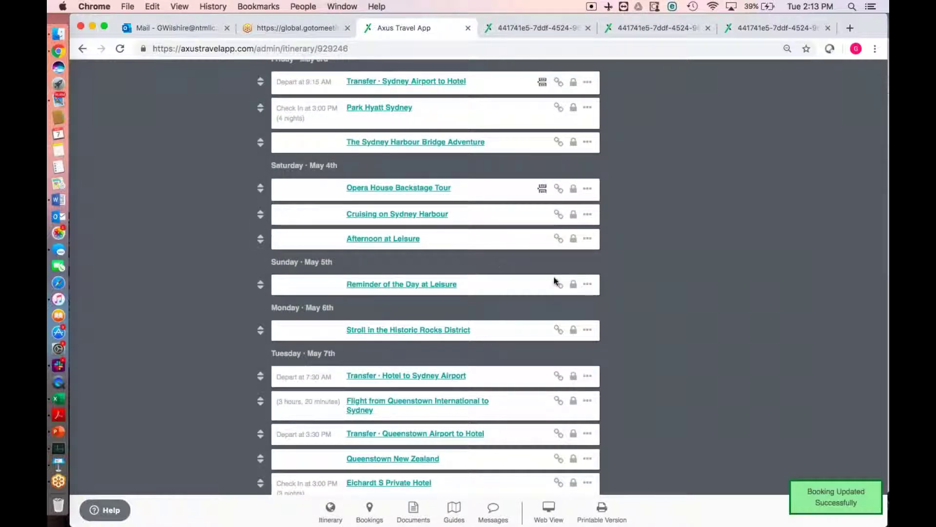
click(587, 284)
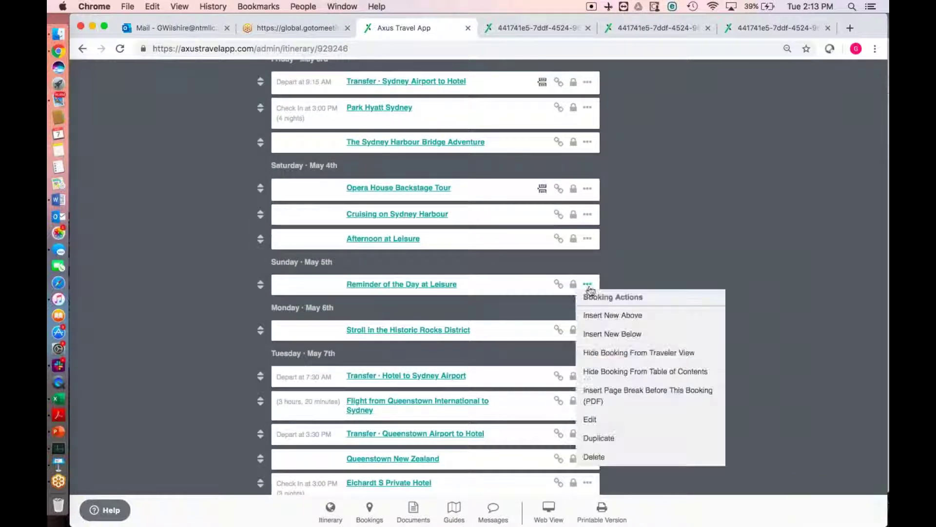
click(624, 393)
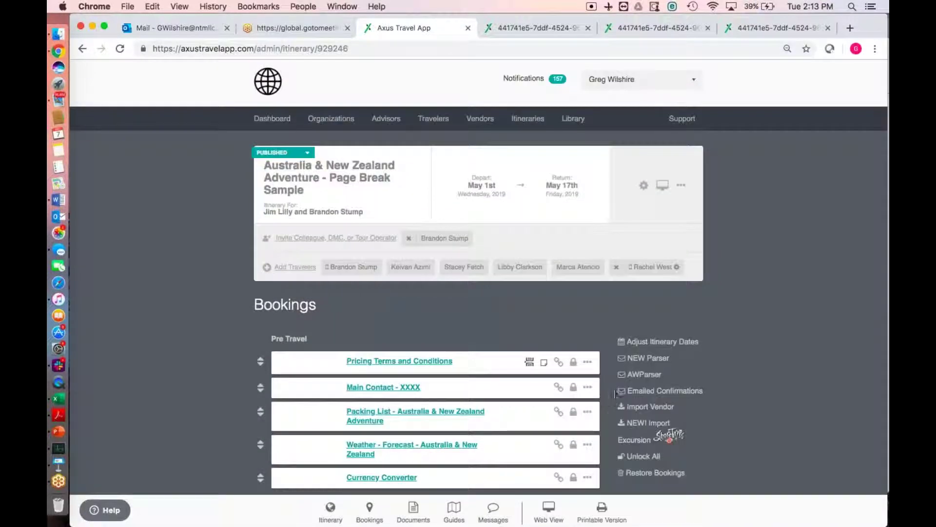
Step: Generate the PDF With Images and check the 23 pages, where Friday May 3rd and Saturday May 4th start new pages
mouse_move(602, 512)
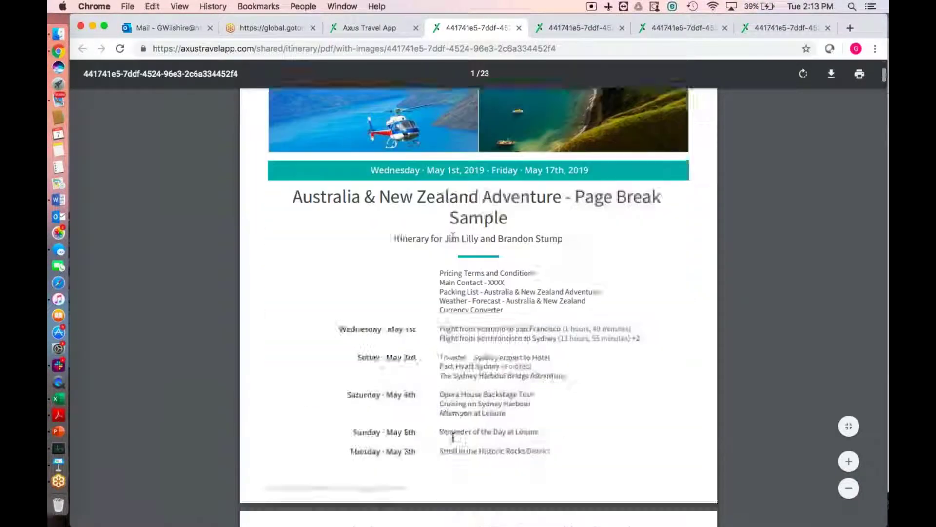
scroll(453, 436, down, 20)
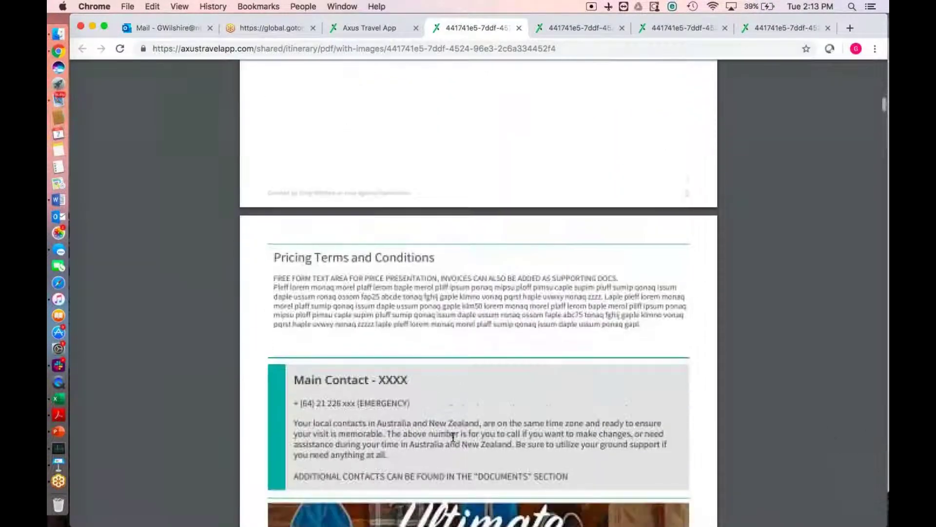
scroll(453, 437, down, 20)
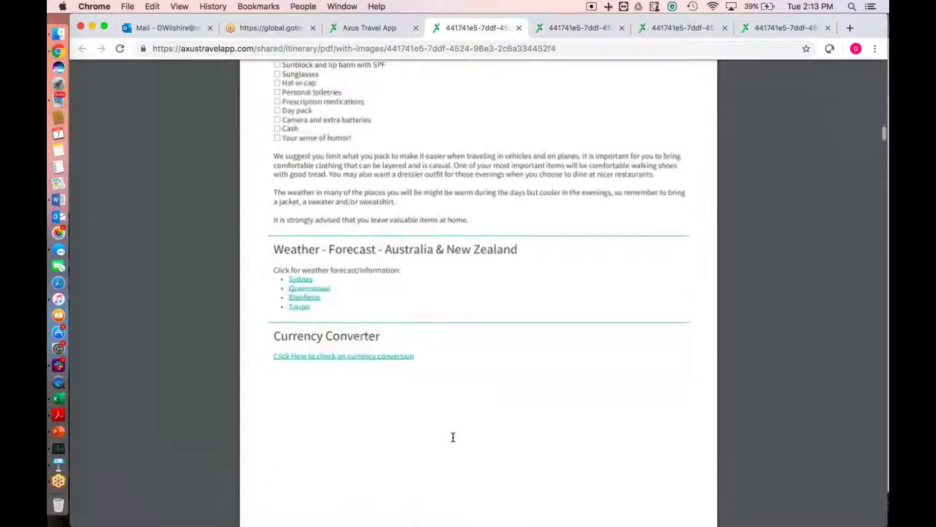
scroll(453, 436, down, 5)
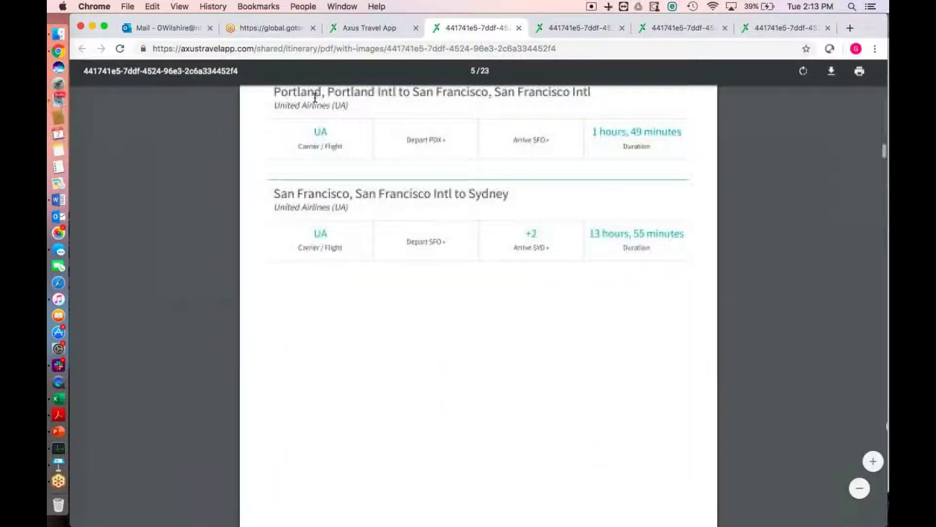
scroll(407, 319, up, 3)
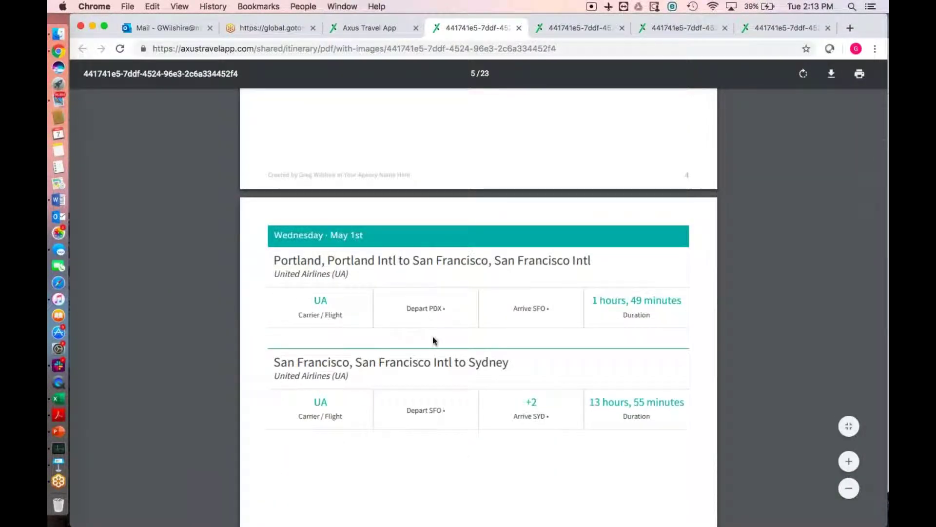
scroll(433, 340, down, 4)
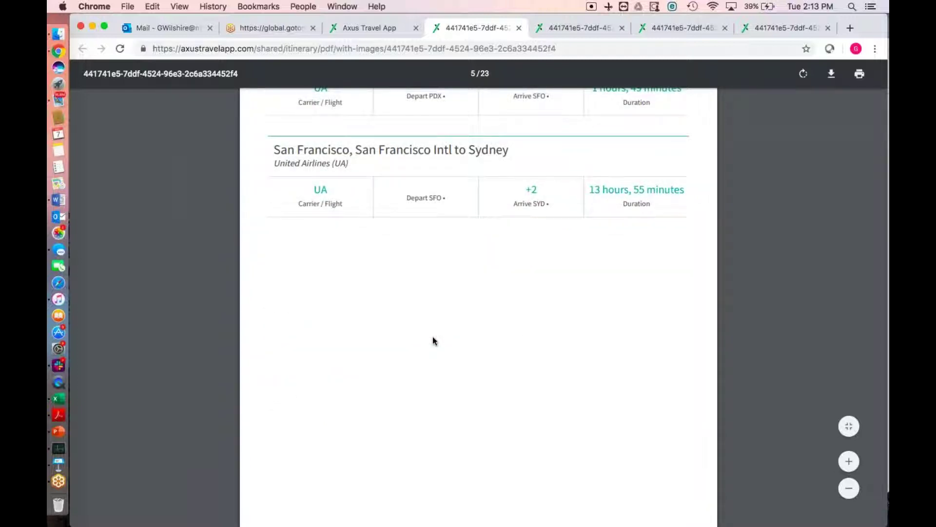
scroll(435, 361, down, 5)
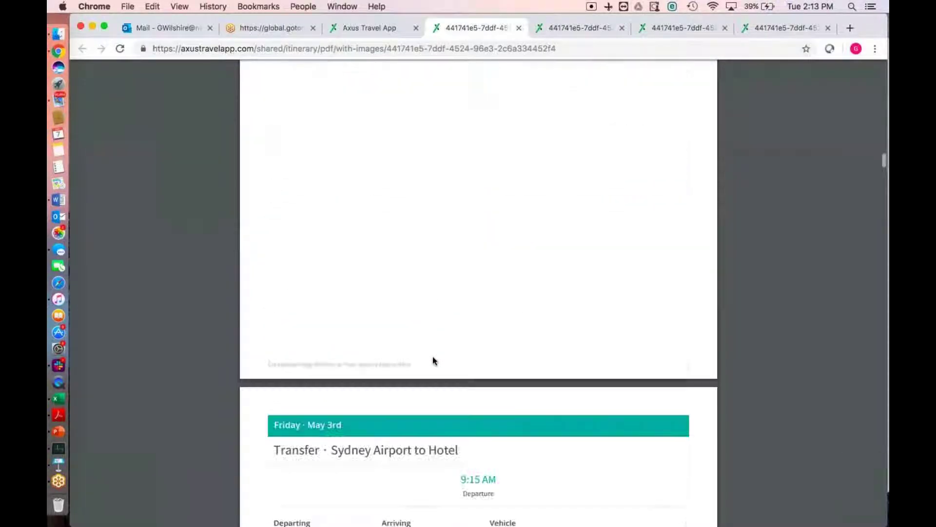
scroll(433, 361, down, 2)
scroll(404, 355, down, 3)
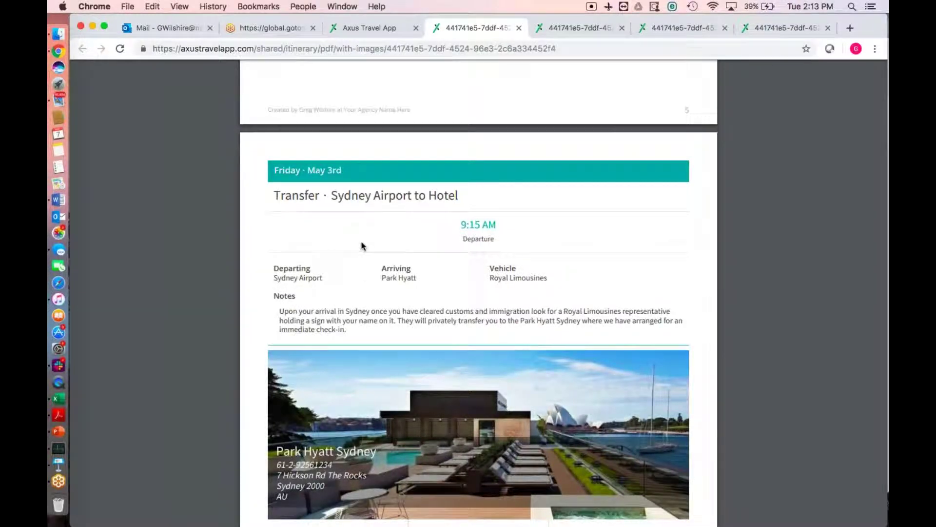
scroll(363, 244, down, 8)
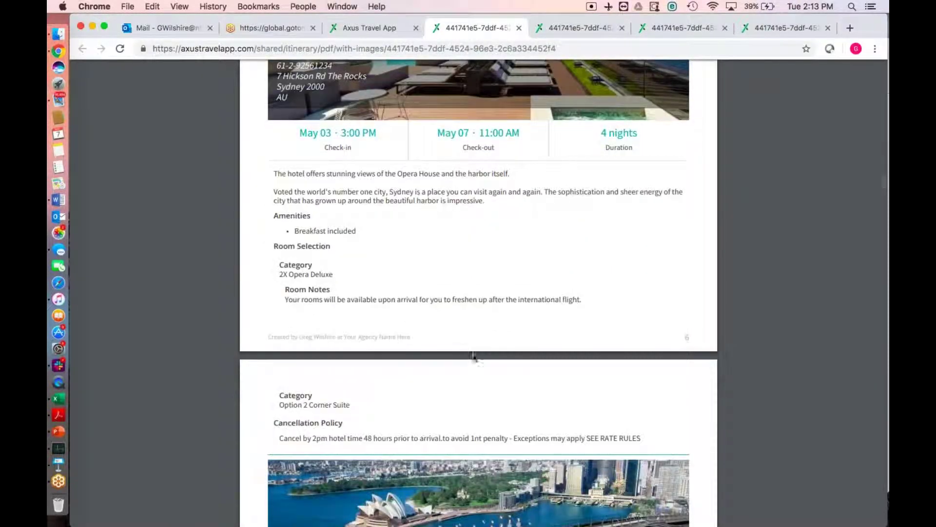
scroll(474, 364, down, 6)
scroll(473, 364, down, 6)
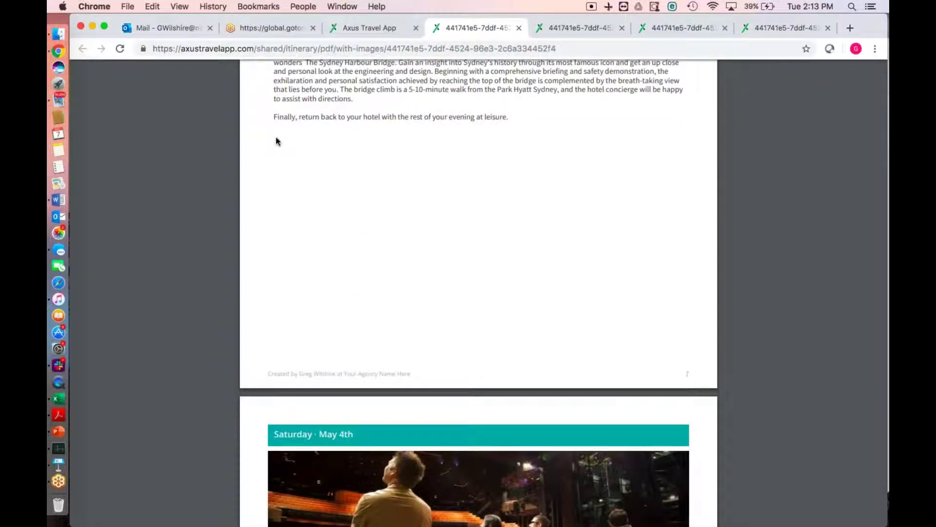
scroll(446, 320, down, 3)
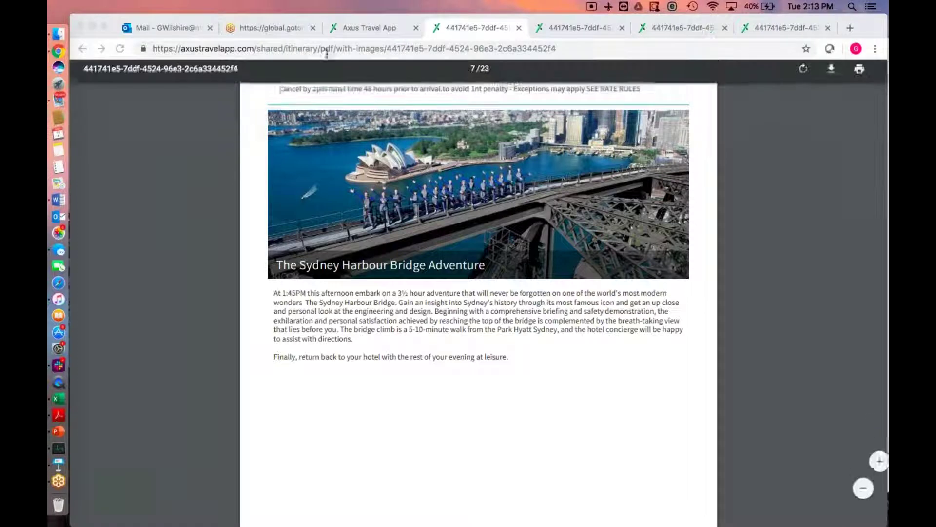
Step: Return to the Itineraries list and search the page for 'link' to find the Copy and Link Sample card
click(369, 27)
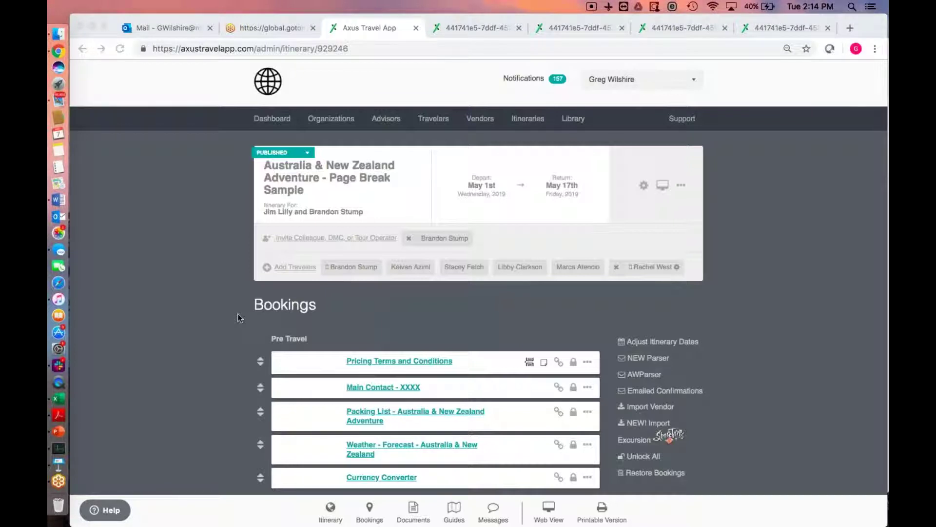
click(532, 119)
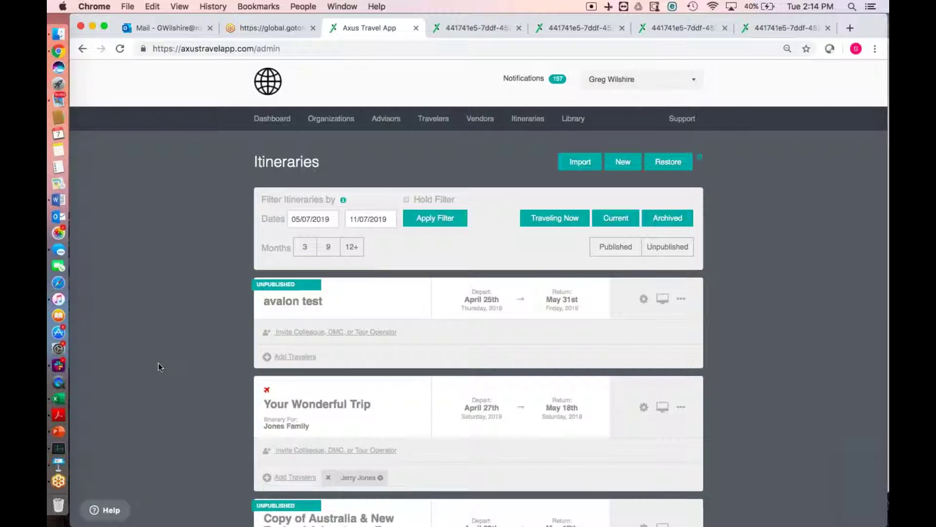
scroll(158, 366, down, 20)
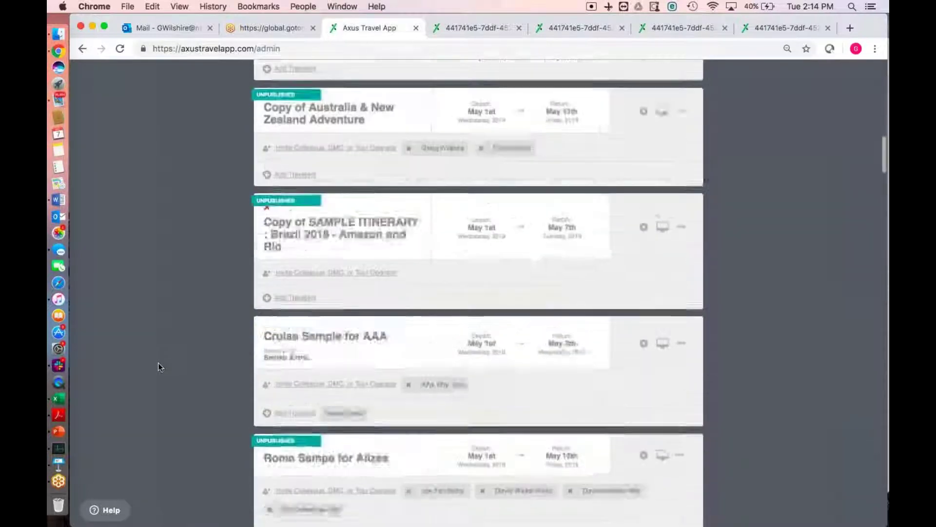
scroll(158, 366, up, 20)
scroll(158, 367, down, 20)
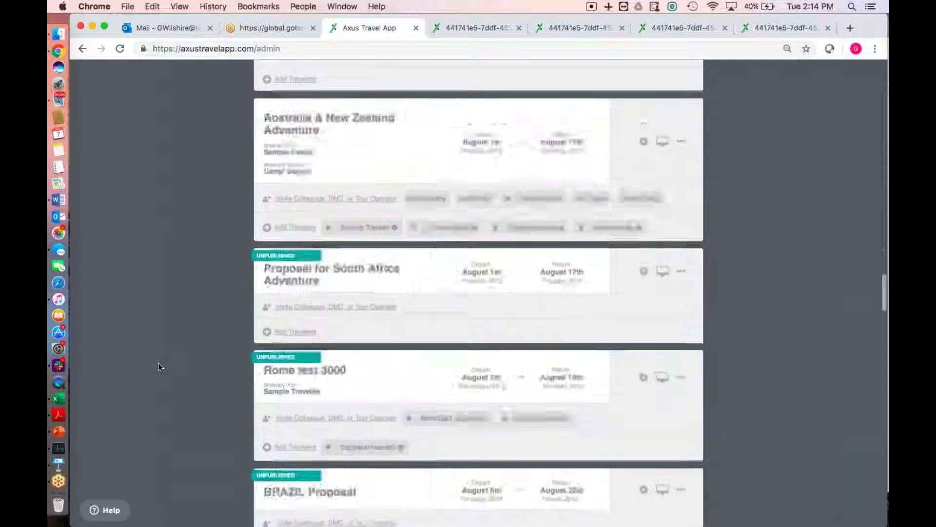
scroll(158, 367, up, 20)
key(super+f)
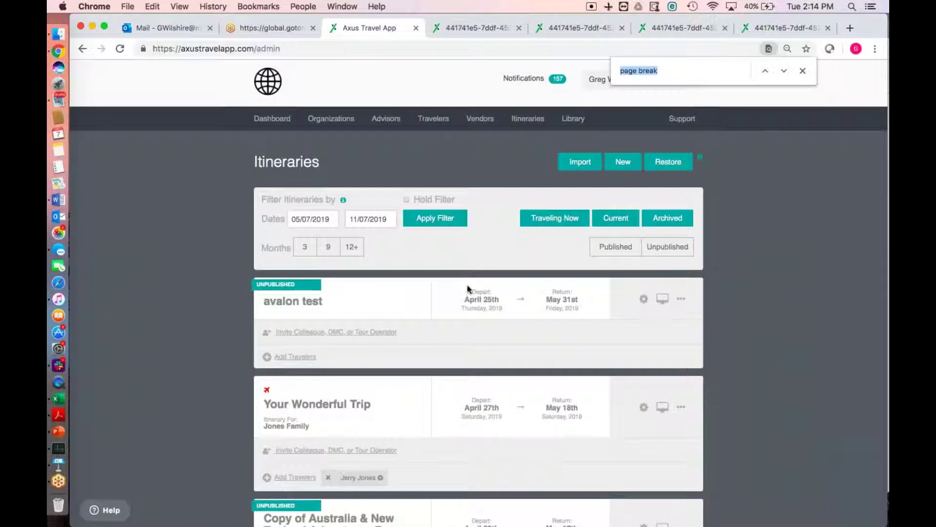
key(BackSpace)
text(lin)
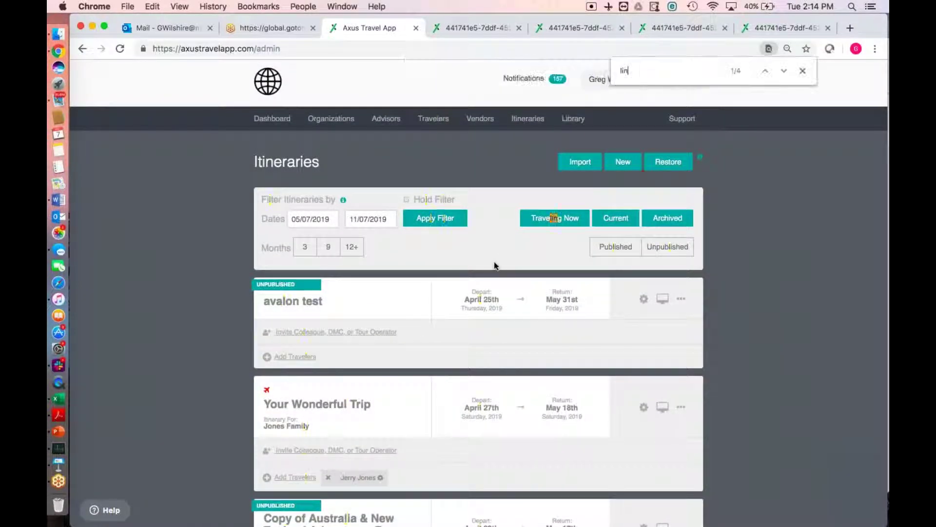
text(k)
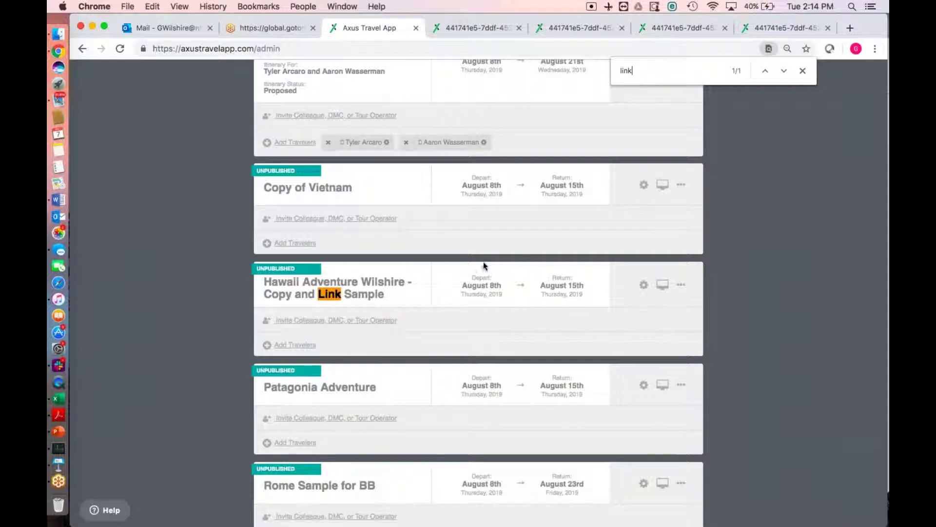
Step: Open the Hawaii Adventure Wilshire itinerary, review its August 8th–15th bookings, and glance at its actions menu
click(382, 285)
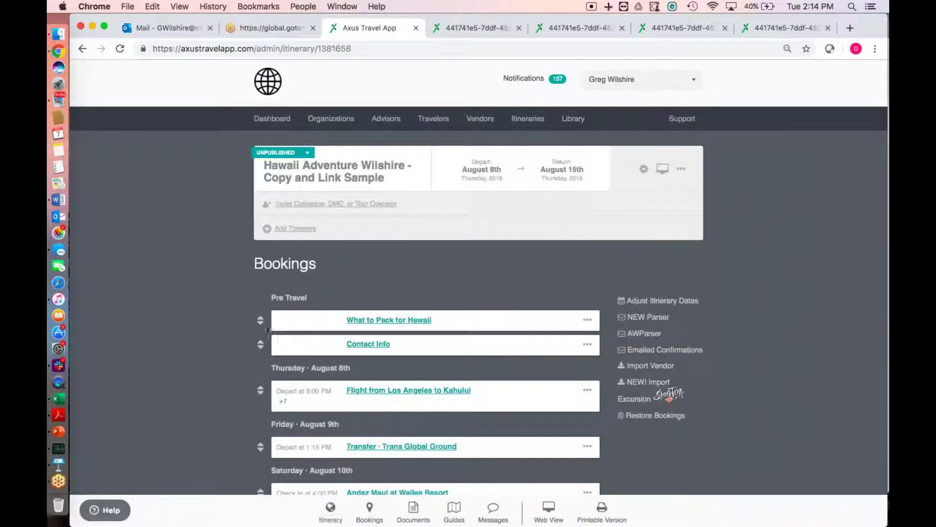
scroll(213, 363, down, 3)
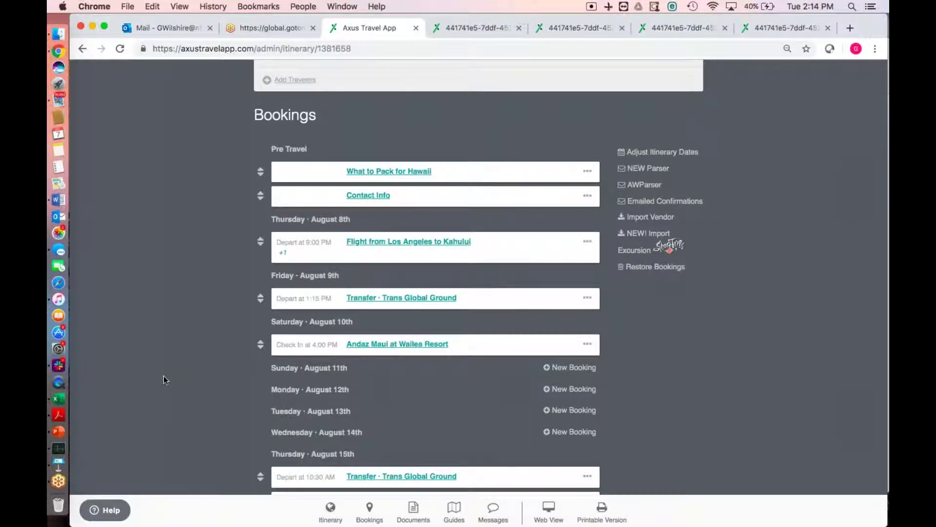
scroll(163, 375, down, 3)
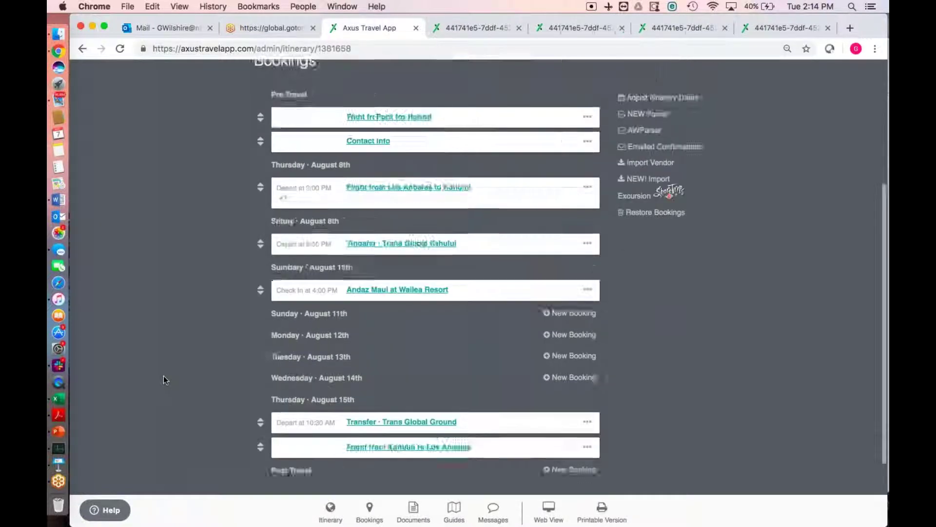
scroll(163, 377, up, 1)
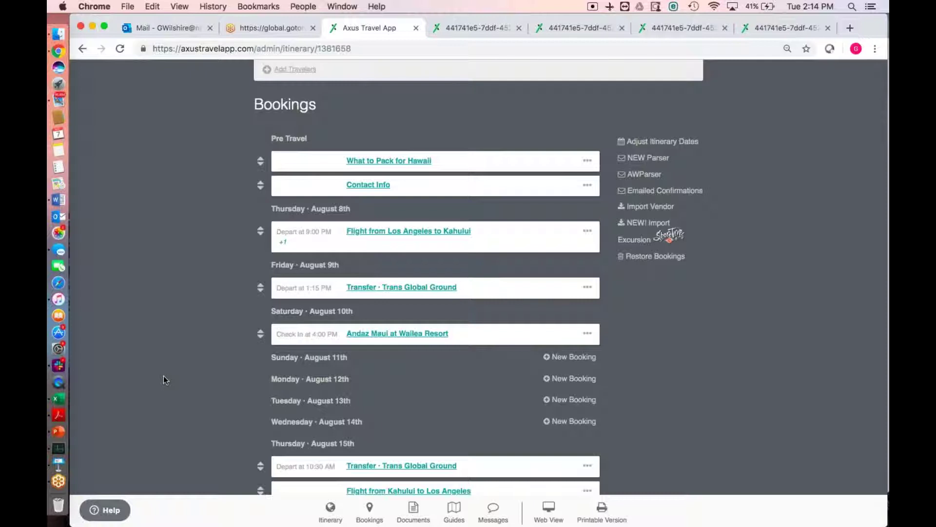
scroll(167, 289, up, 3)
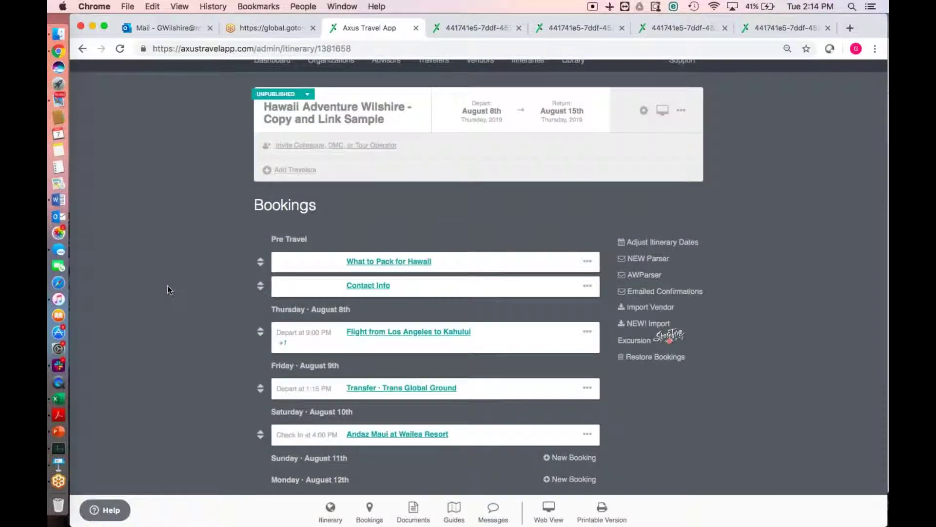
scroll(168, 290, up, 2)
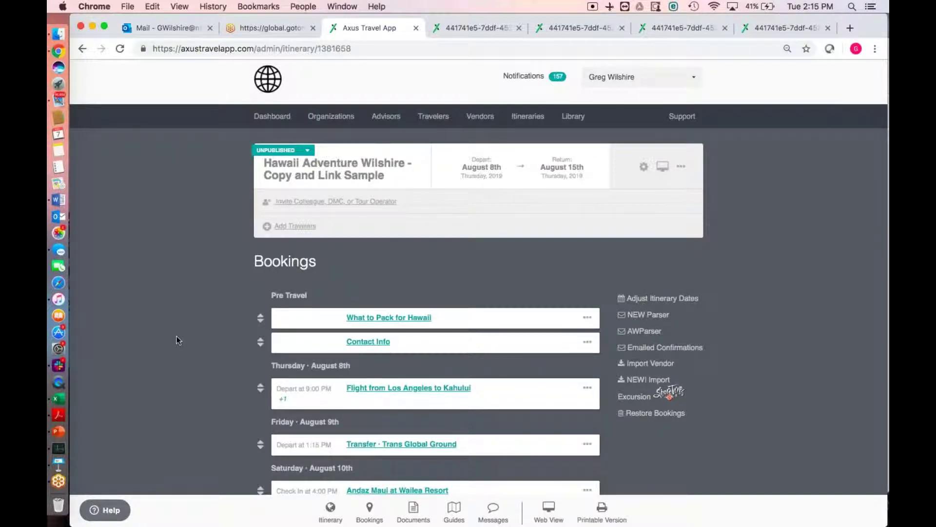
scroll(176, 384, down, 4)
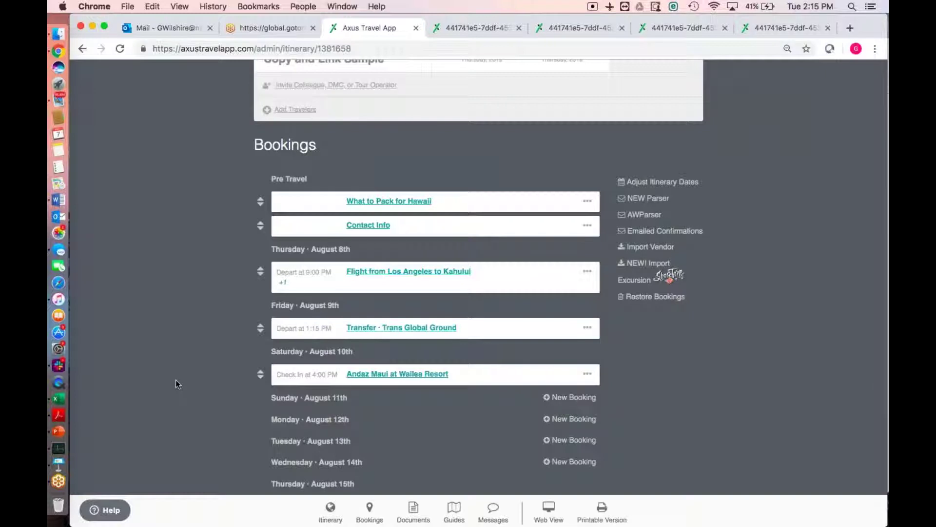
scroll(175, 379, up, 1)
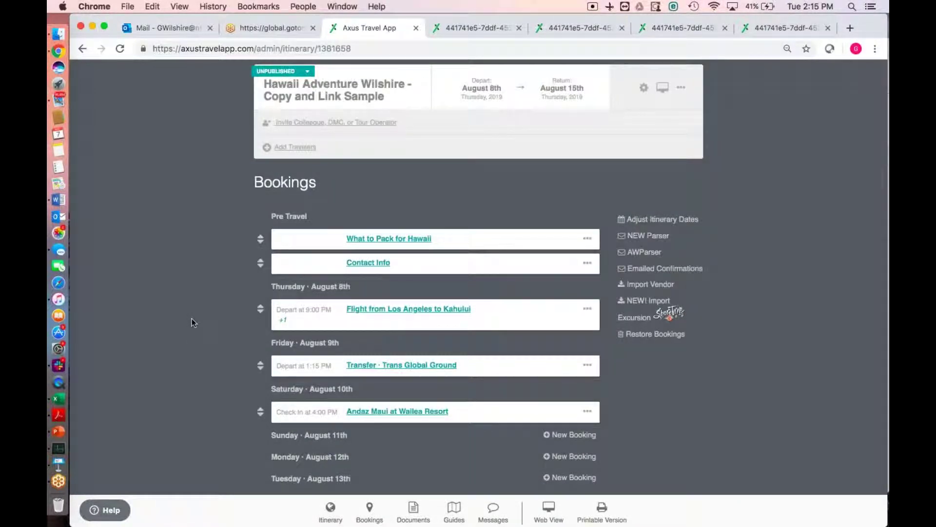
scroll(192, 318, down, 3)
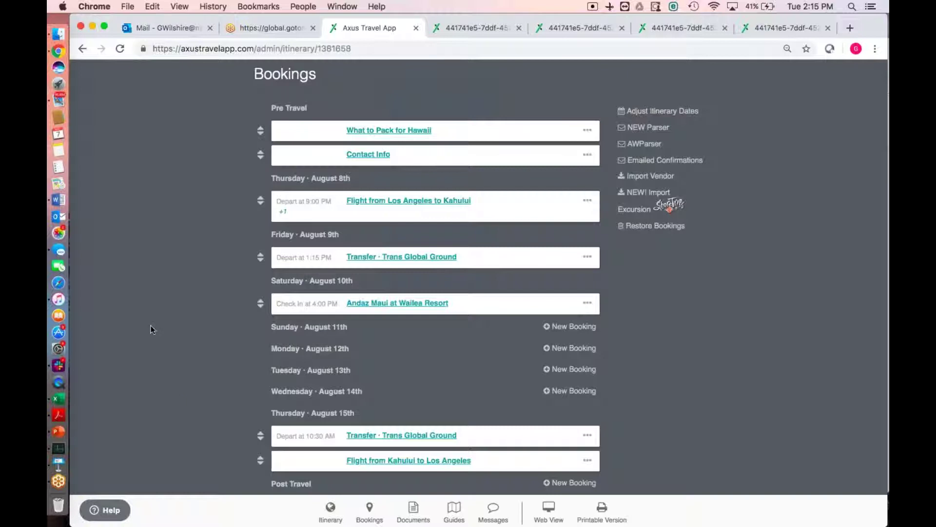
scroll(150, 326, up, 3)
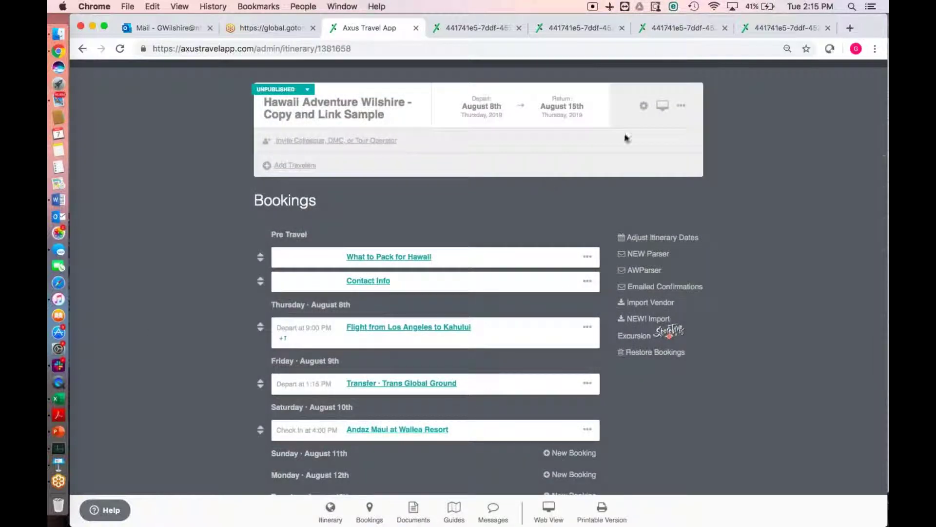
click(681, 107)
click(837, 162)
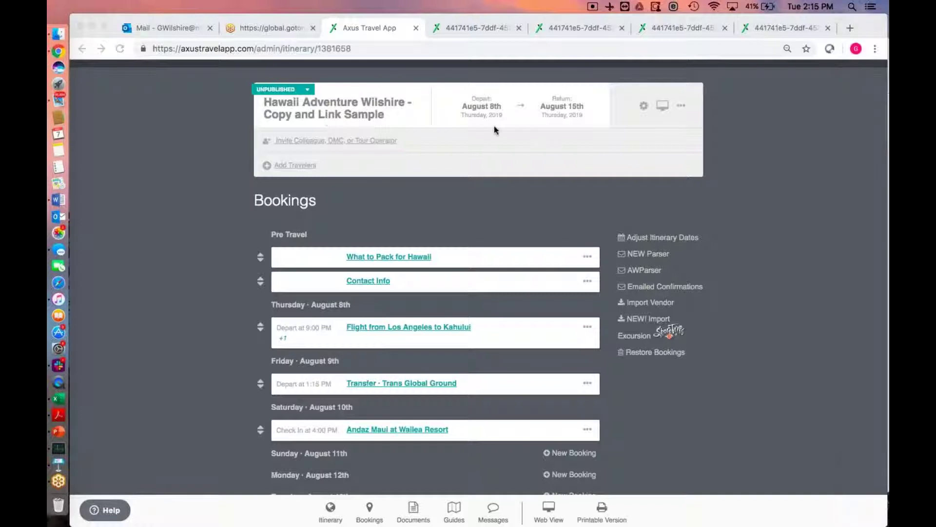
Step: Copy all bookings to a new itinerary, unlinking both Los Angeles–Kahului flights
click(681, 107)
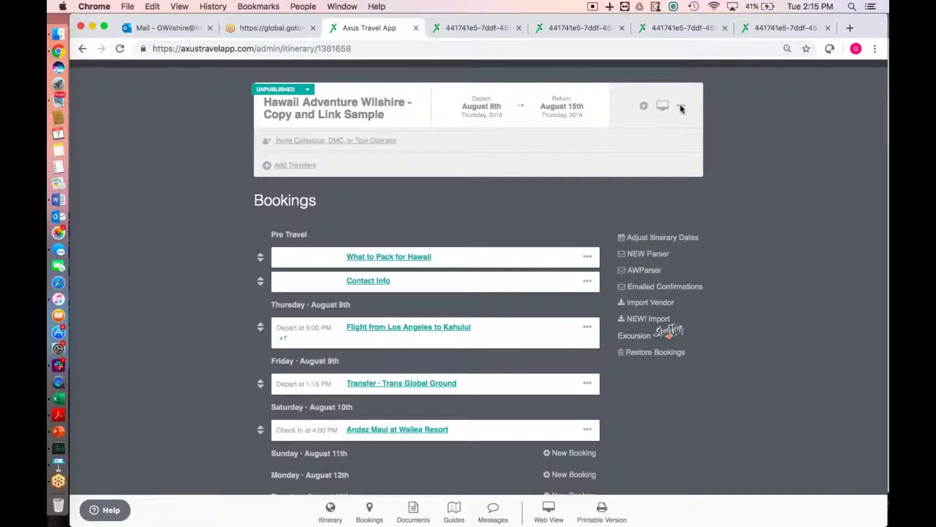
click(682, 106)
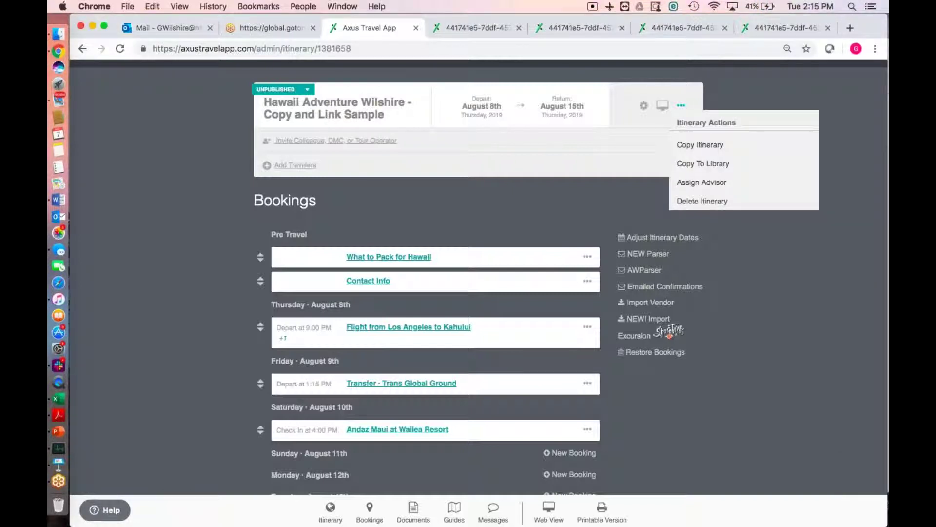
click(690, 145)
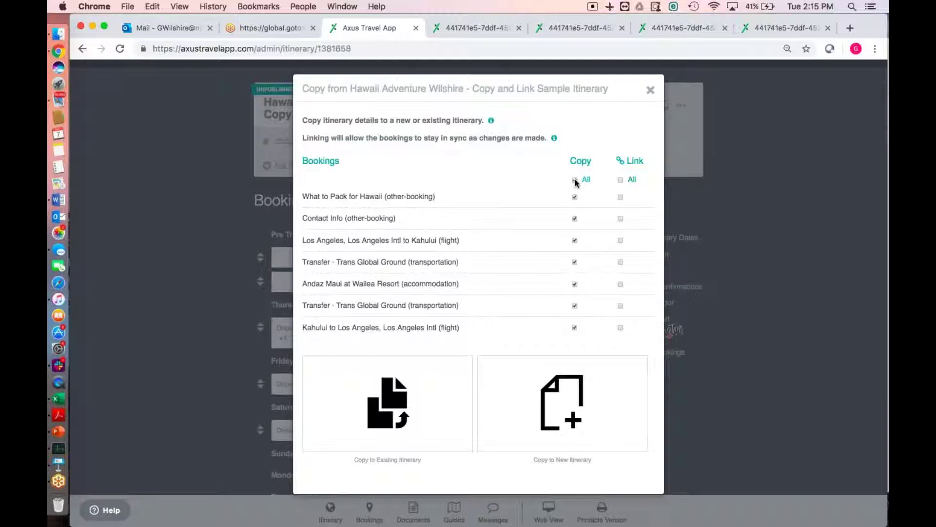
click(575, 179)
click(621, 241)
click(620, 327)
click(570, 415)
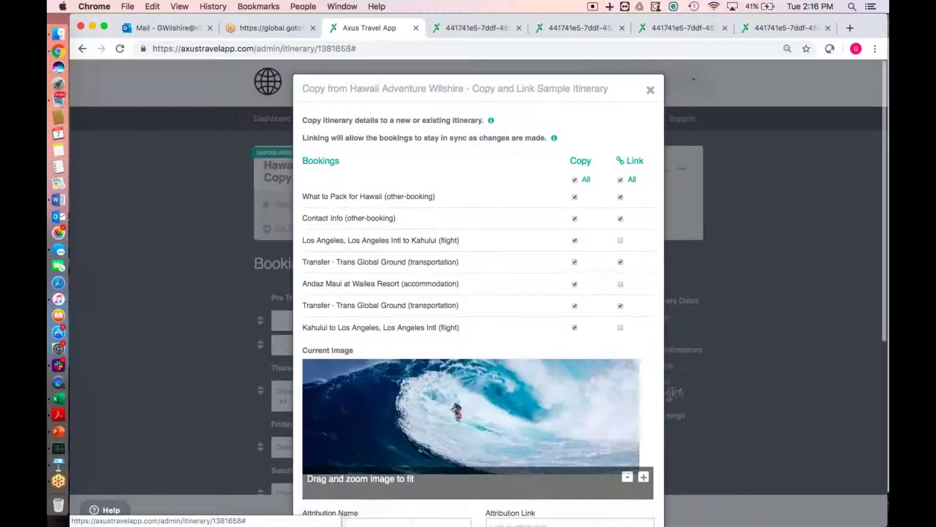
Step: Rename the new itinerary from Wilshire to Smith and create it
scroll(511, 409, down, 4)
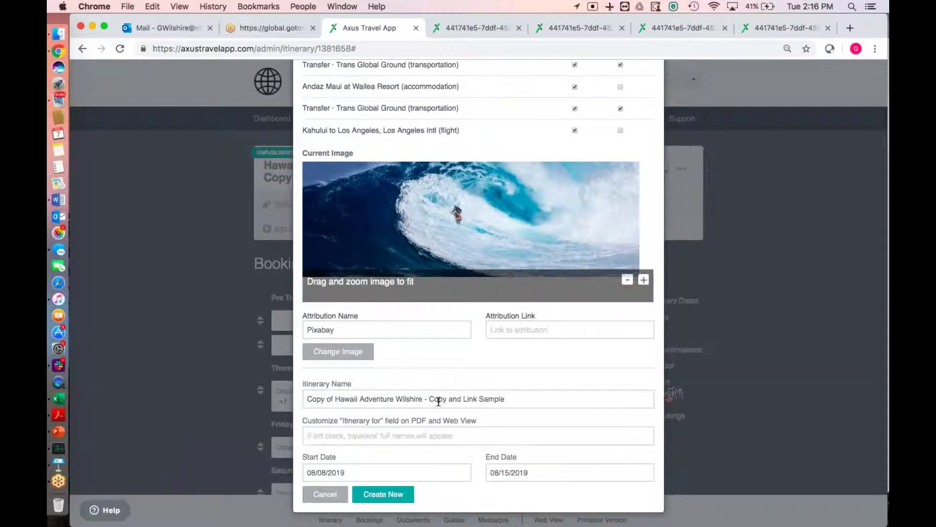
drag(422, 399, 394, 401)
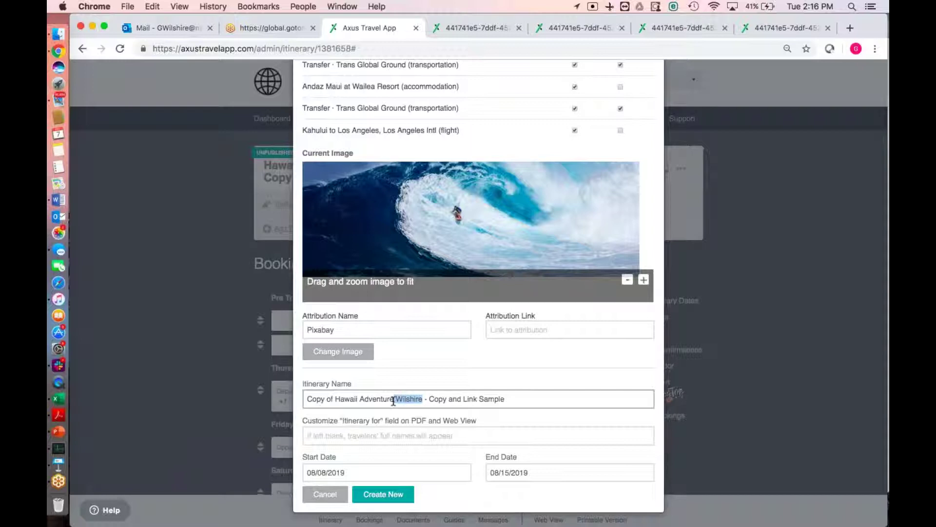
key(BackSpace)
text(Smit)
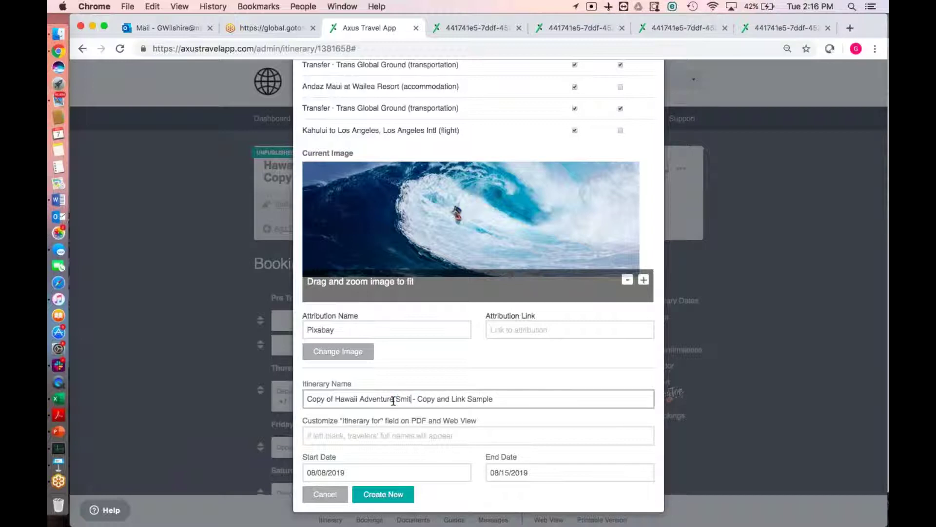
text(h)
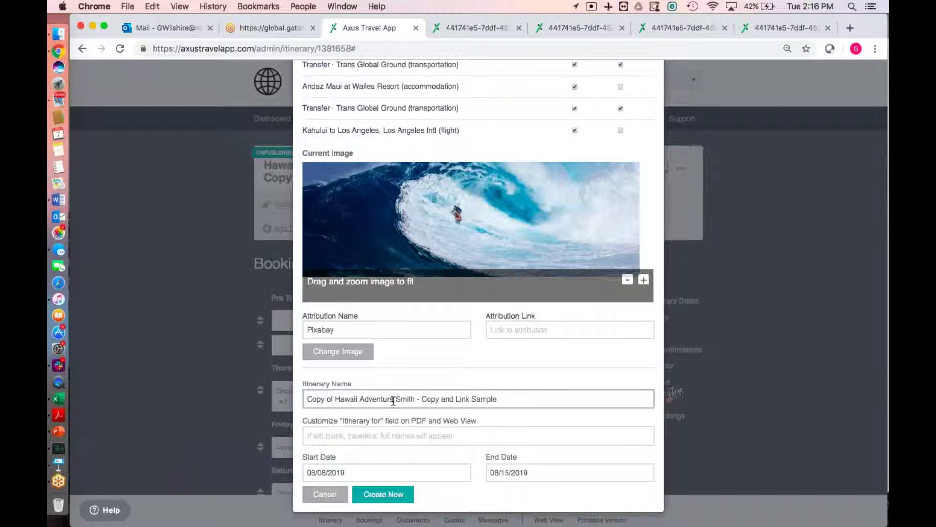
click(389, 495)
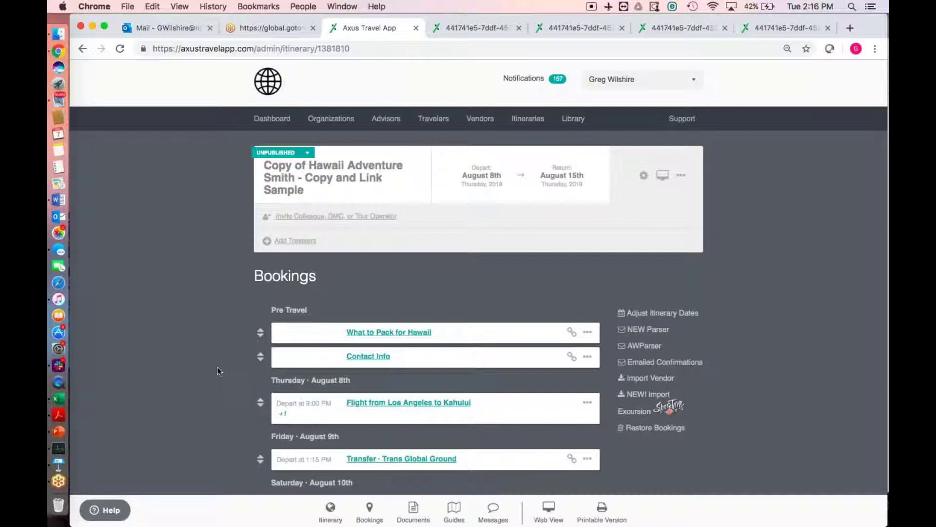
Step: Review the Smith itinerary's bookings and check Linked Itineraries on bookings like What to Pack for Hawaii
scroll(218, 367, down, 3)
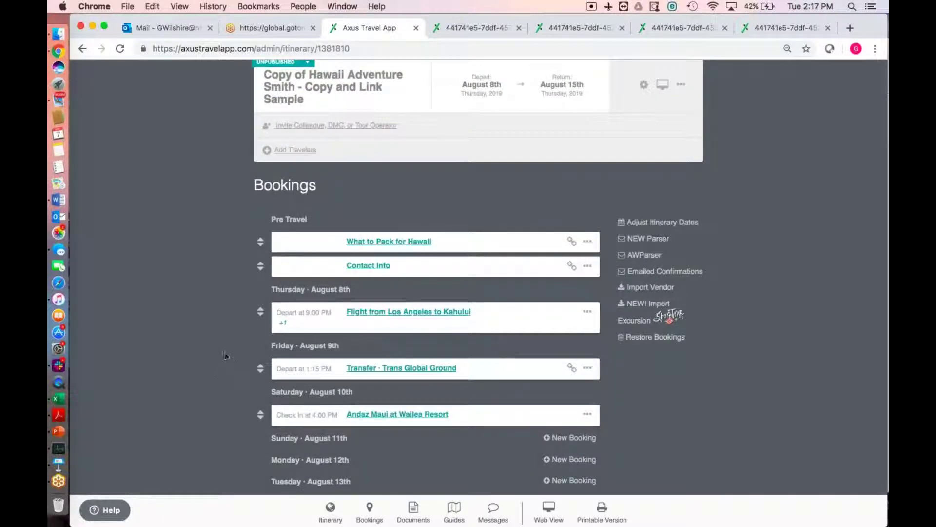
scroll(221, 352, down, 4)
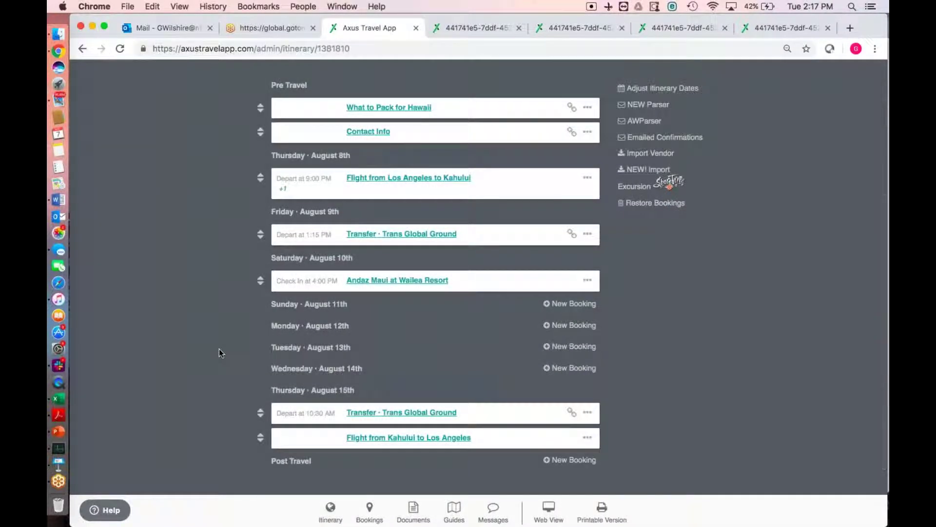
scroll(204, 323, up, 2)
scroll(203, 323, up, 3)
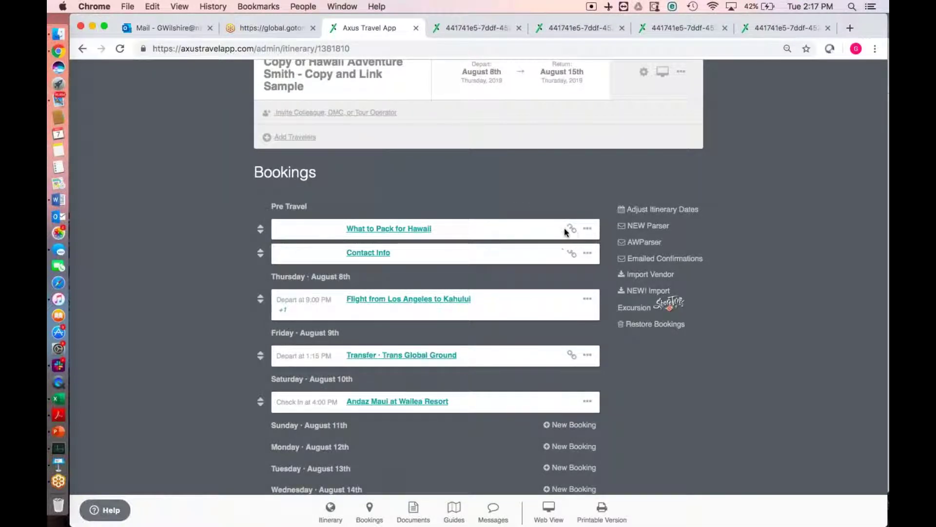
mouse_move(573, 227)
scroll(213, 256, up, 3)
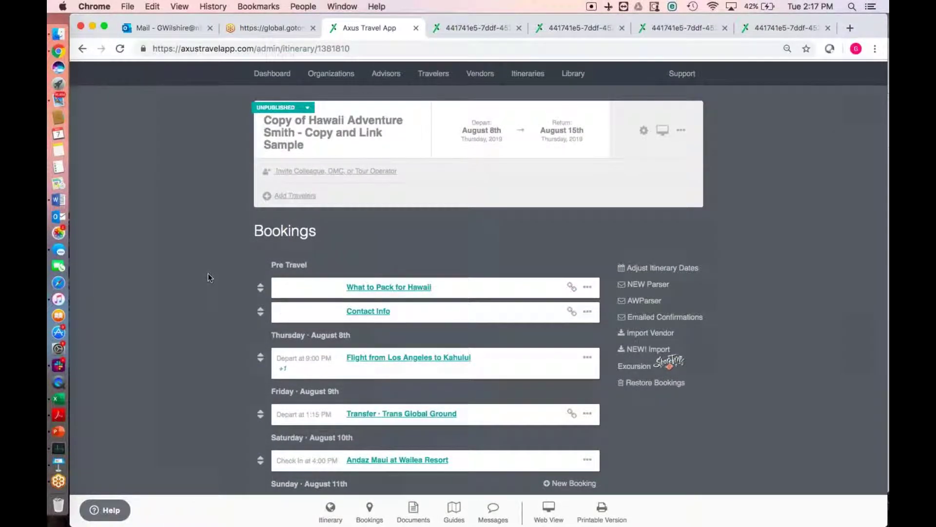
scroll(207, 273, up, 2)
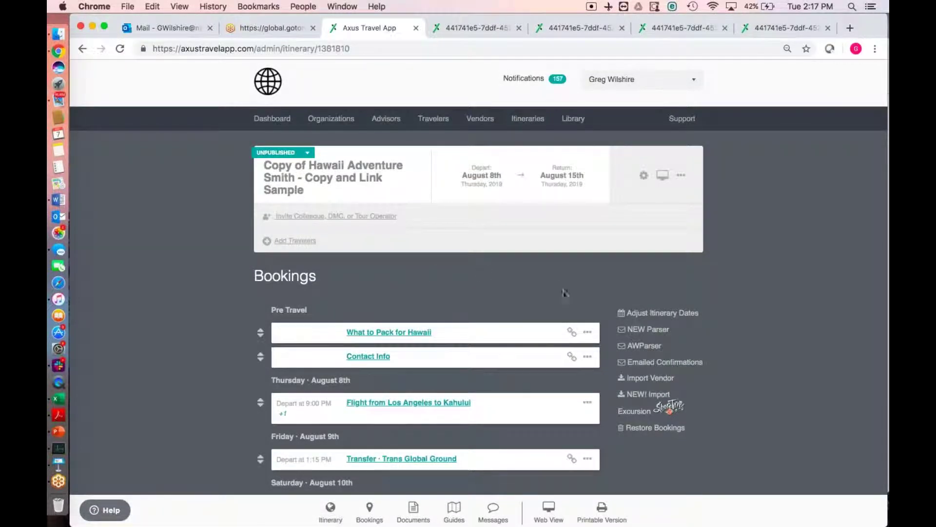
mouse_move(572, 333)
scroll(165, 346, down, 5)
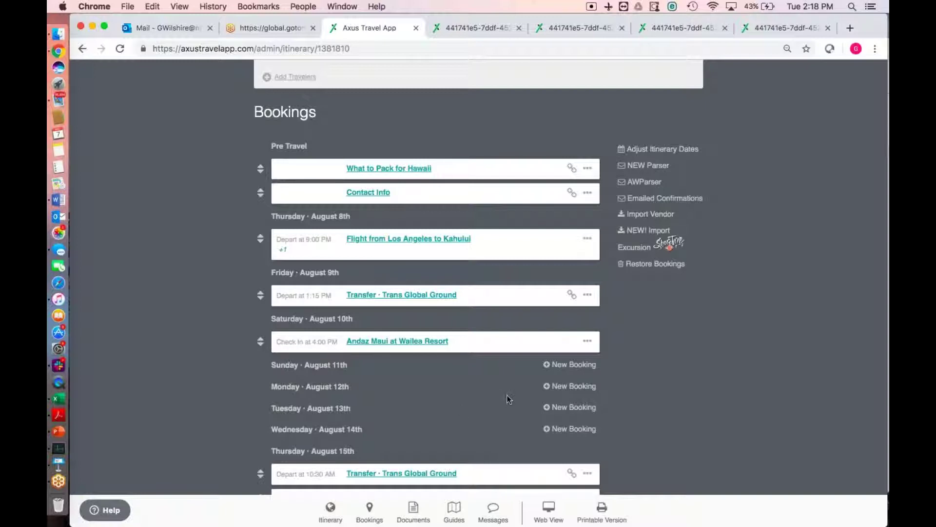
Step: Add the library tour 'Surf Lessons - 2586 Kalakaua Ave, Maui' on Monday, August 12th and save it
click(556, 386)
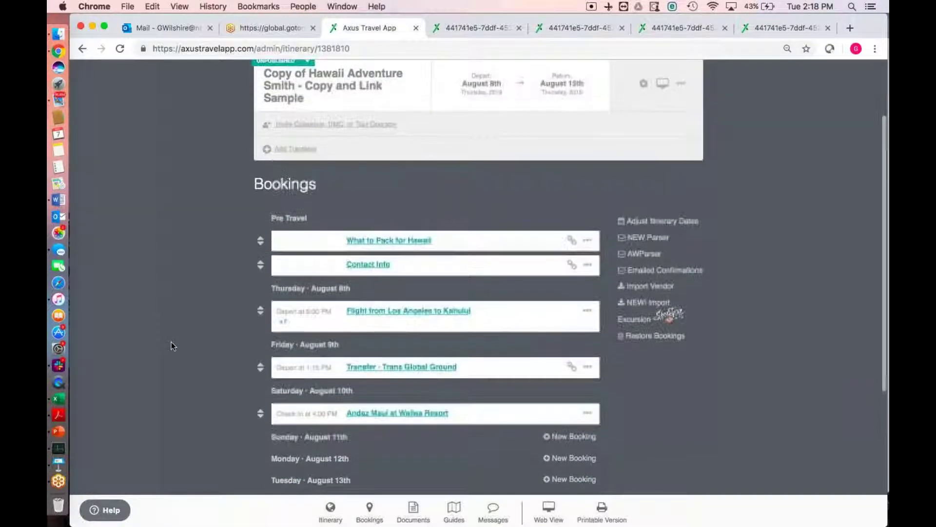
scroll(171, 341, down, 5)
click(554, 336)
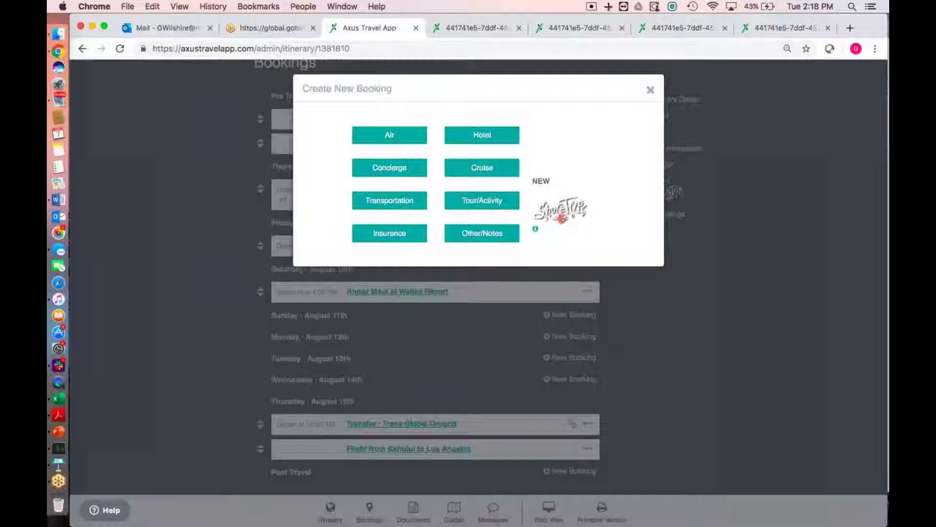
click(482, 201)
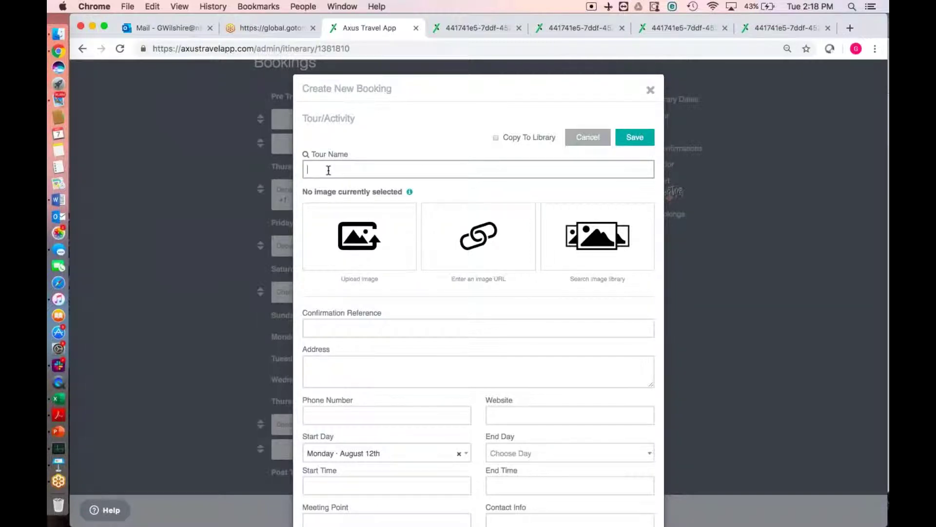
text(surf Lessons)
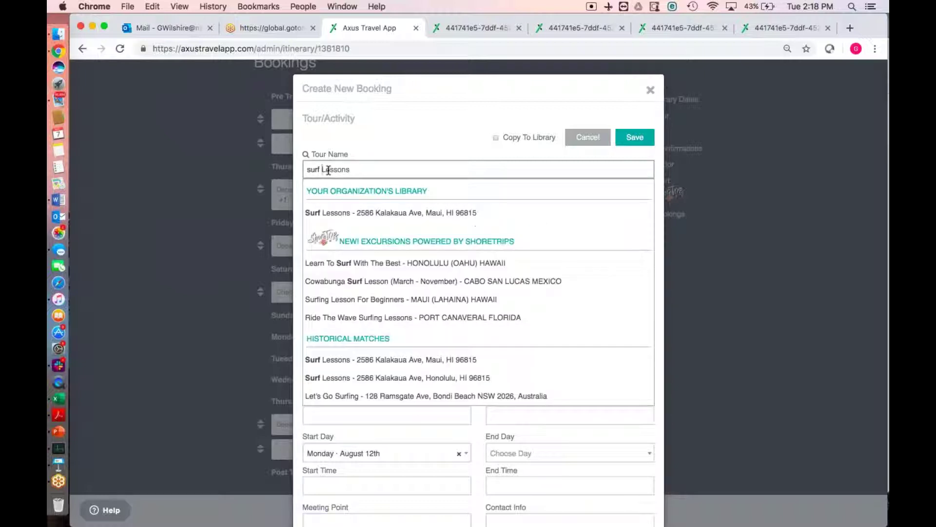
click(349, 213)
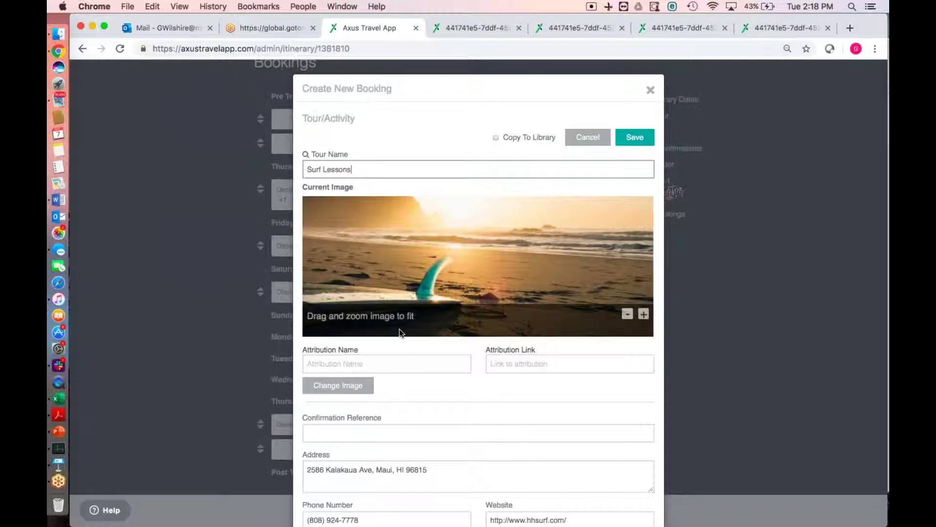
scroll(399, 328, down, 10)
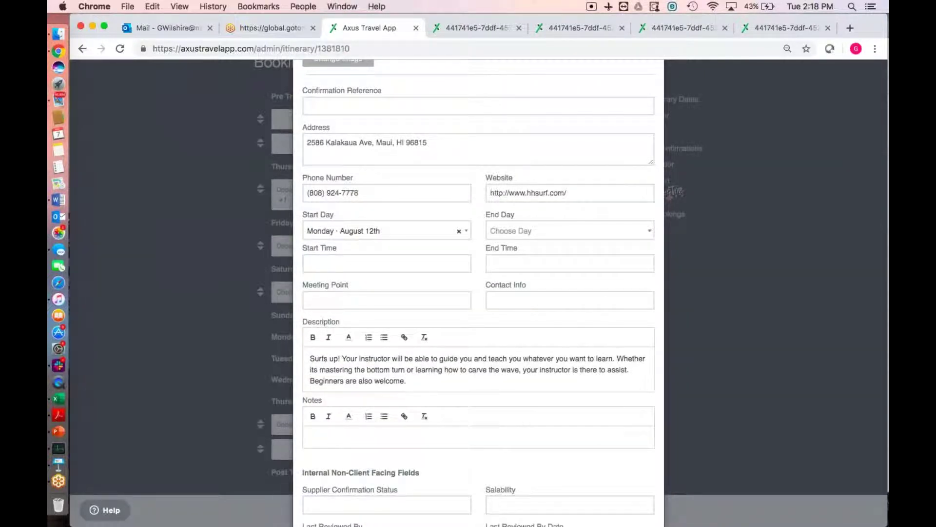
scroll(478, 293, down, 5)
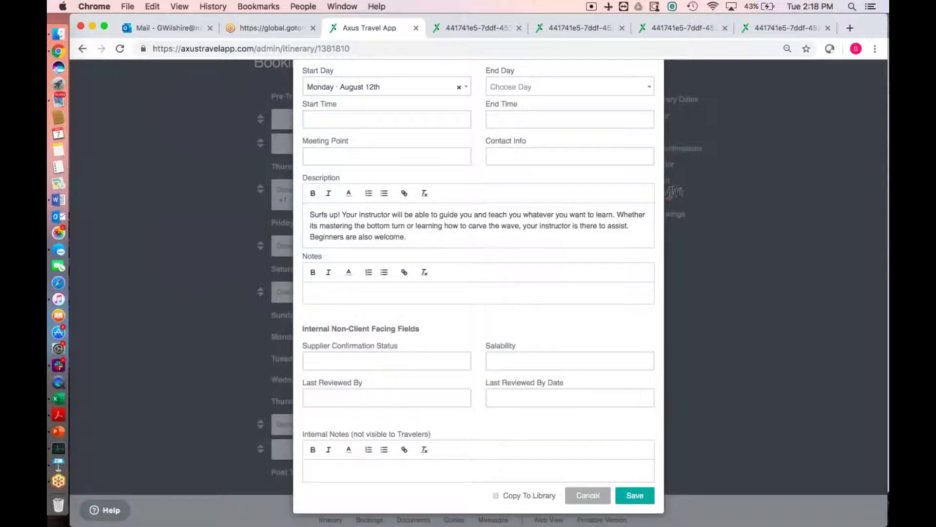
scroll(478, 293, up, 5)
scroll(479, 293, down, 5)
click(639, 497)
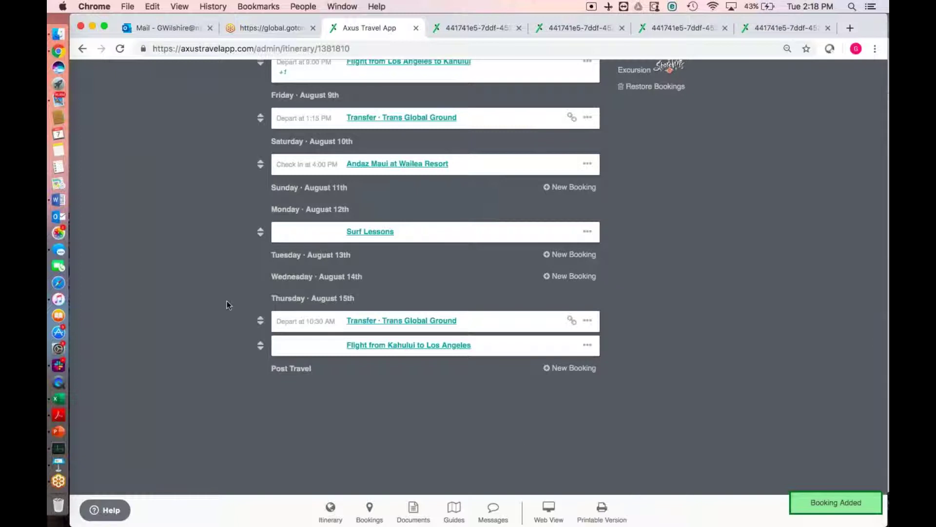
scroll(191, 235, up, 3)
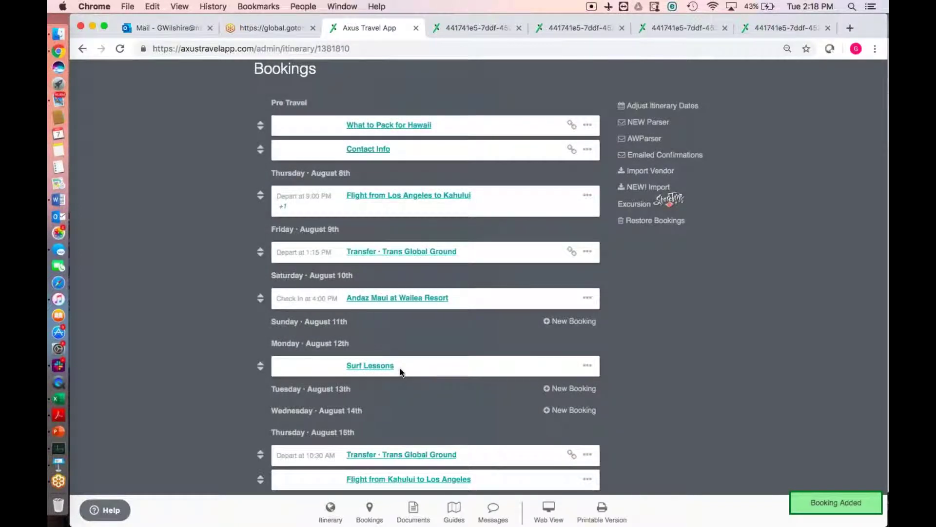
scroll(202, 332, up, 4)
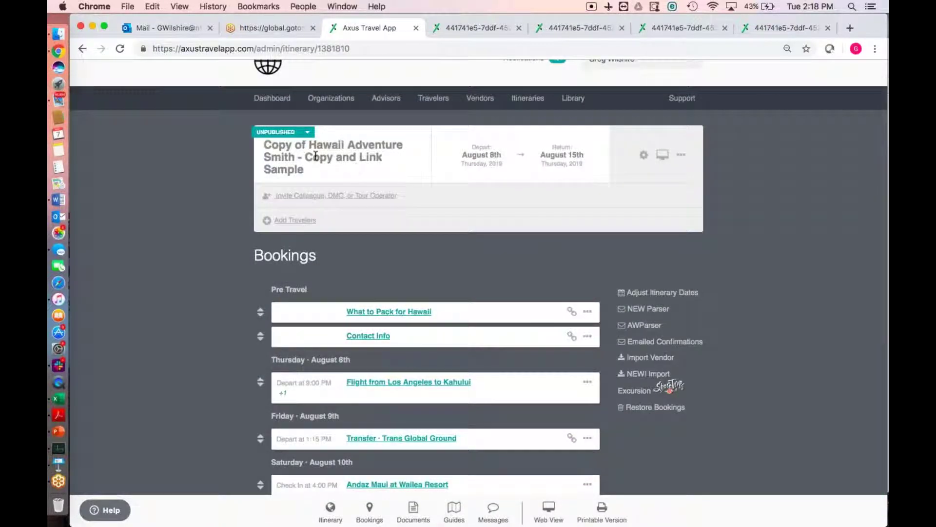
drag(295, 157, 263, 157)
scroll(190, 283, down, 3)
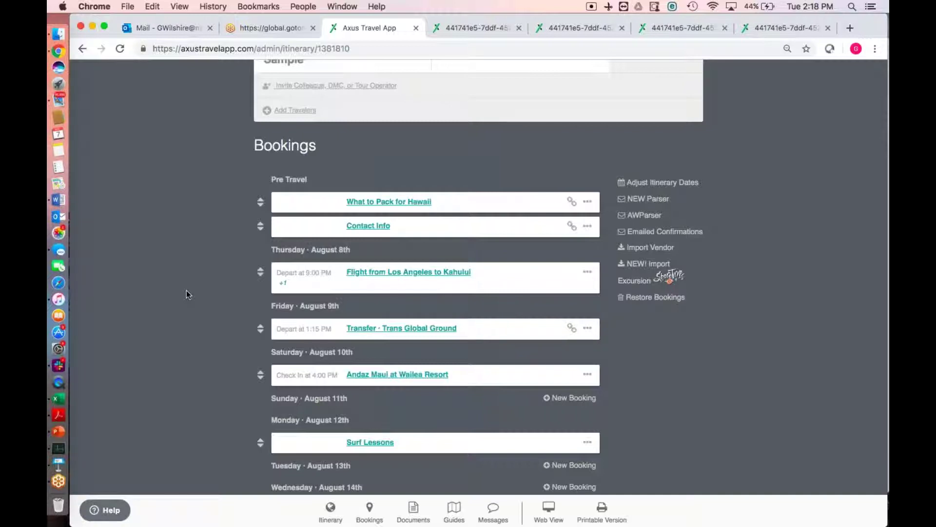
scroll(187, 290, up, 2)
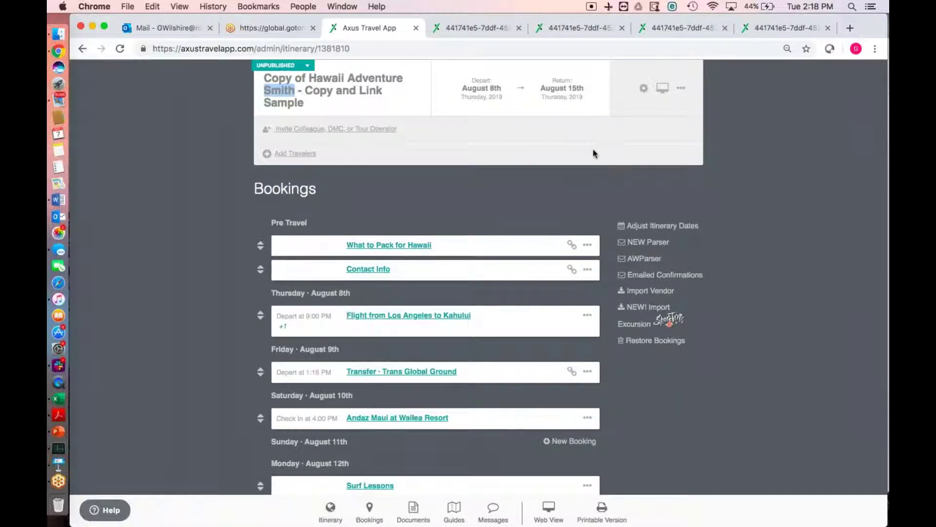
scroll(592, 151, up, 1)
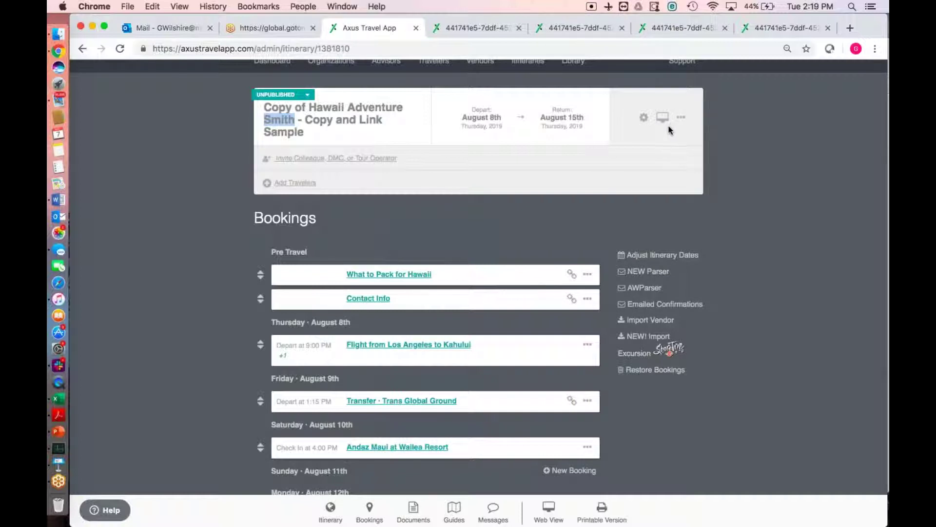
Step: Start copying the itinerary with Surf Lessons selected for Copy and Link
click(682, 120)
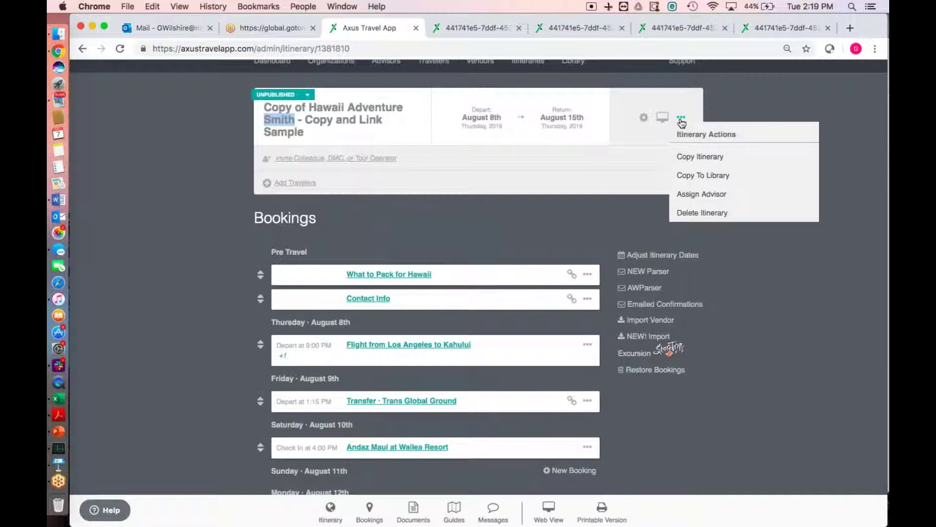
click(693, 160)
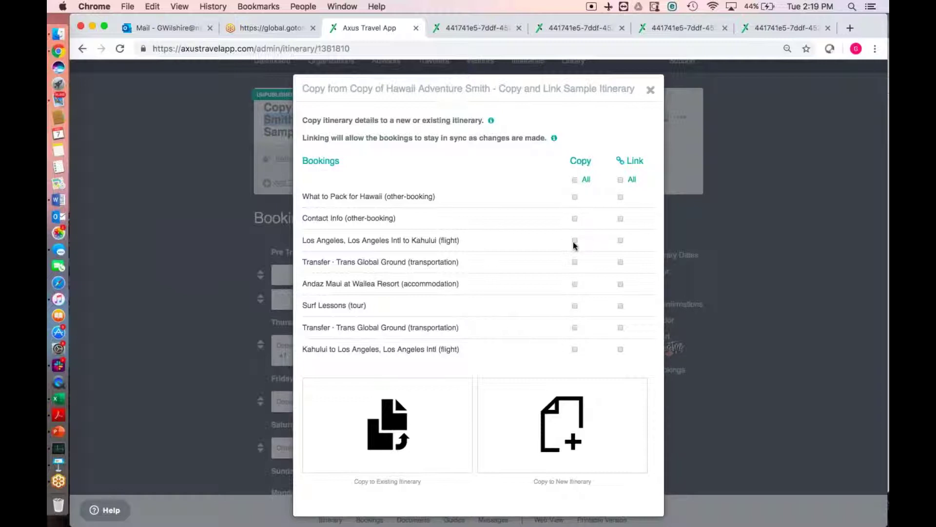
click(575, 306)
click(621, 307)
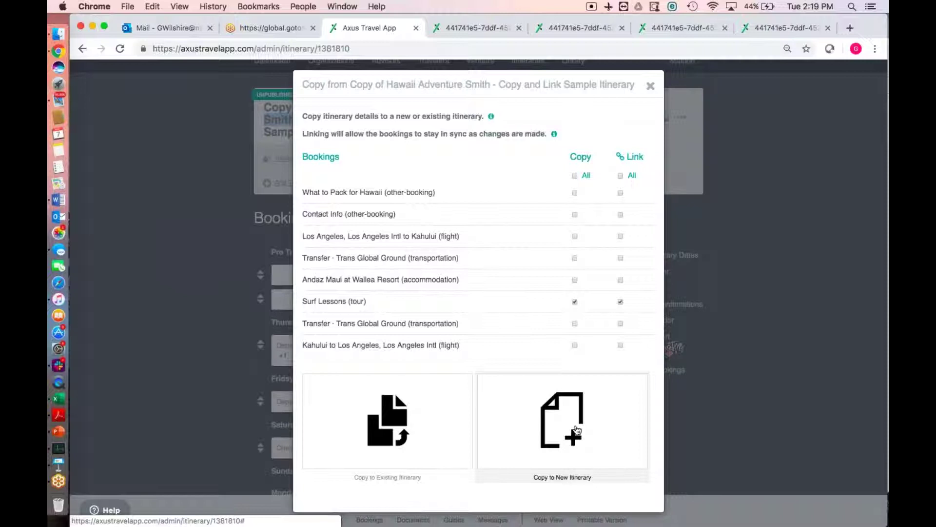
Step: Copy the linked Surf Lessons into the existing Hawaii Adventure Wilshire itinerary
click(407, 418)
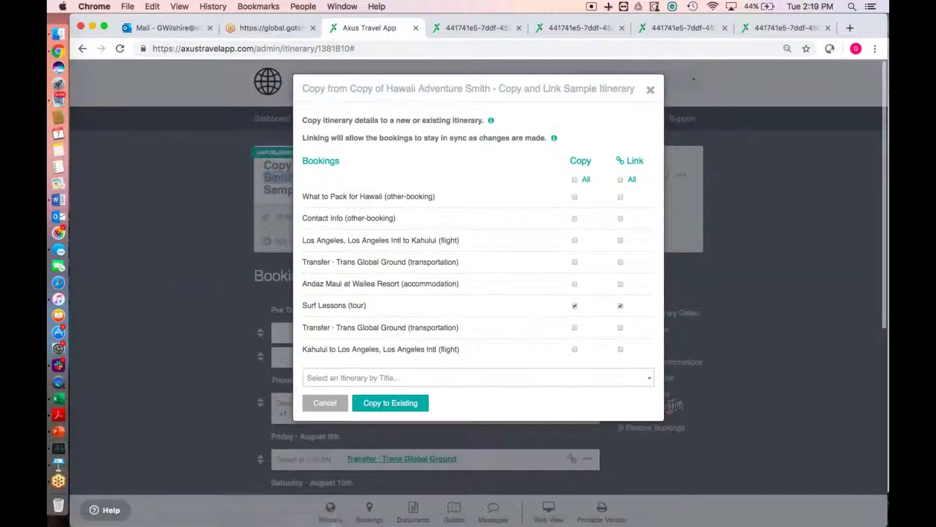
click(363, 379)
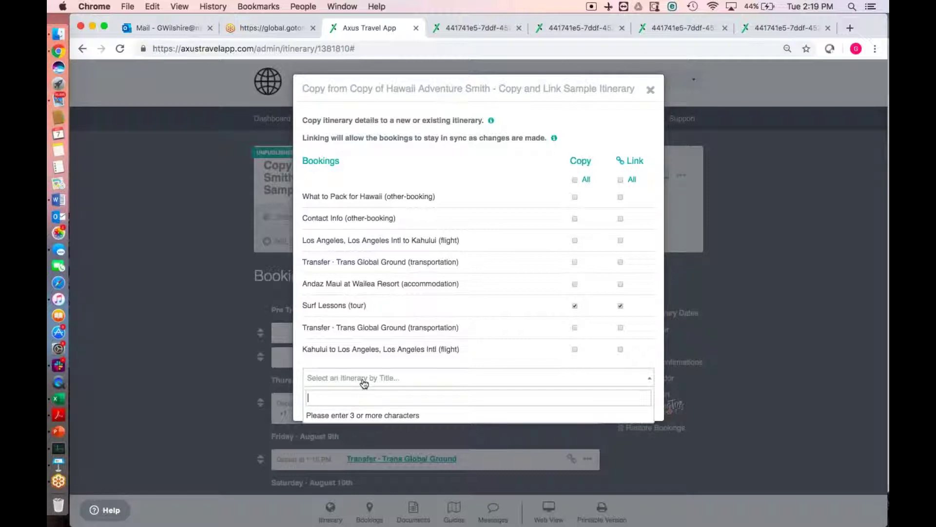
text(wilshr)
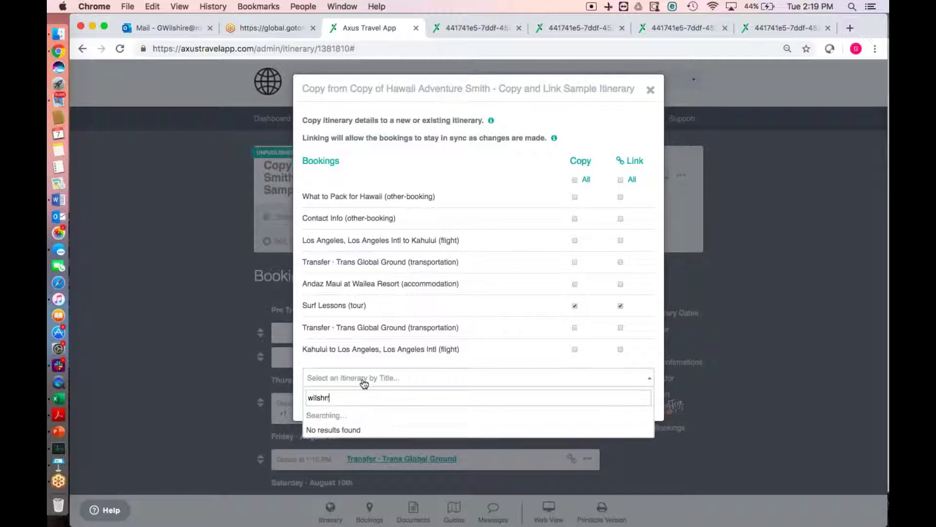
key(BackSpace)
text(ire)
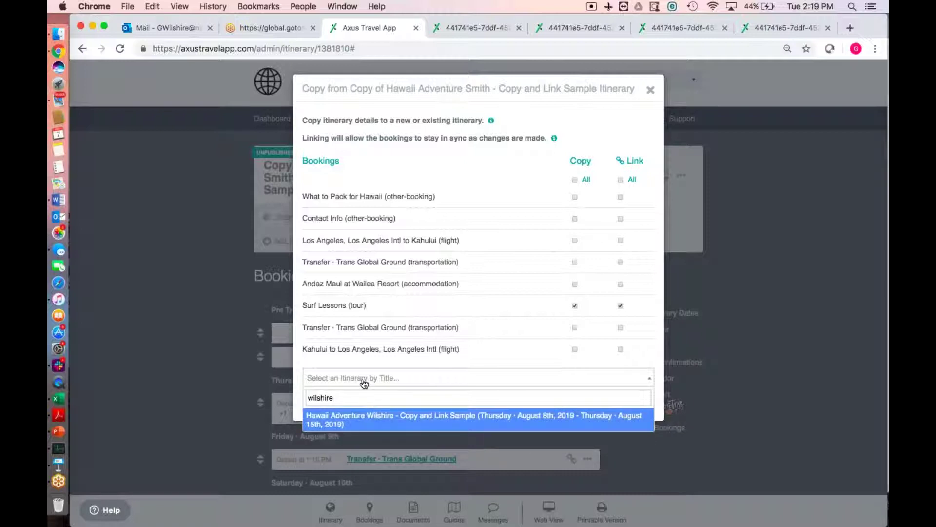
click(389, 417)
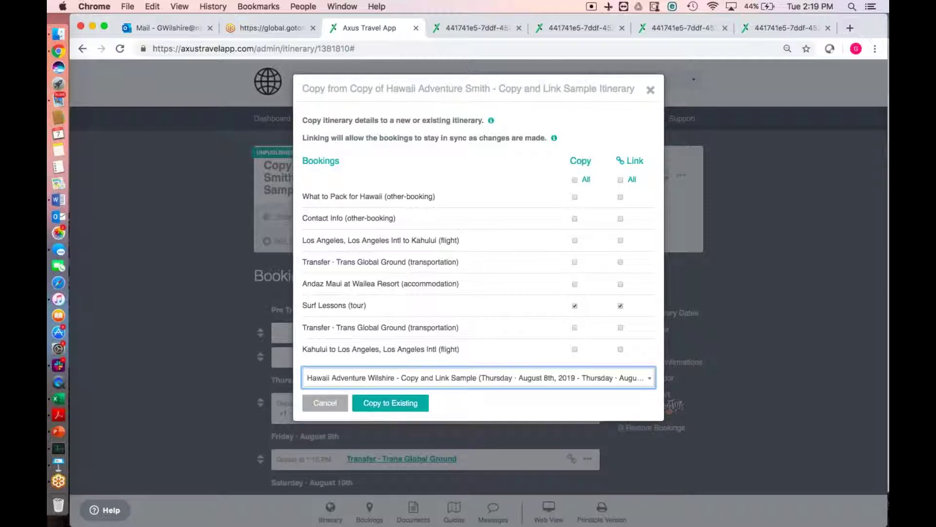
click(397, 409)
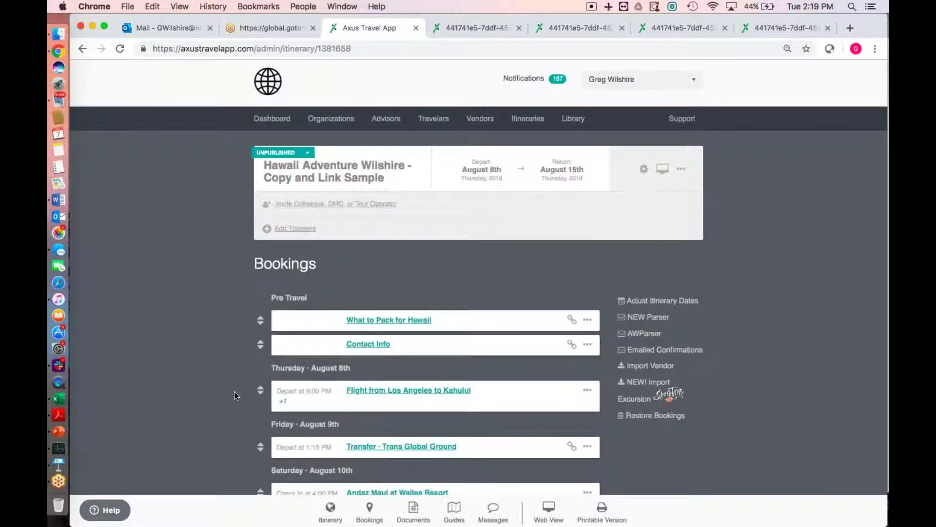
Step: Check the Linked Itineraries of the Surf Lessons booking on Monday, August 12th
scroll(234, 393, down, 5)
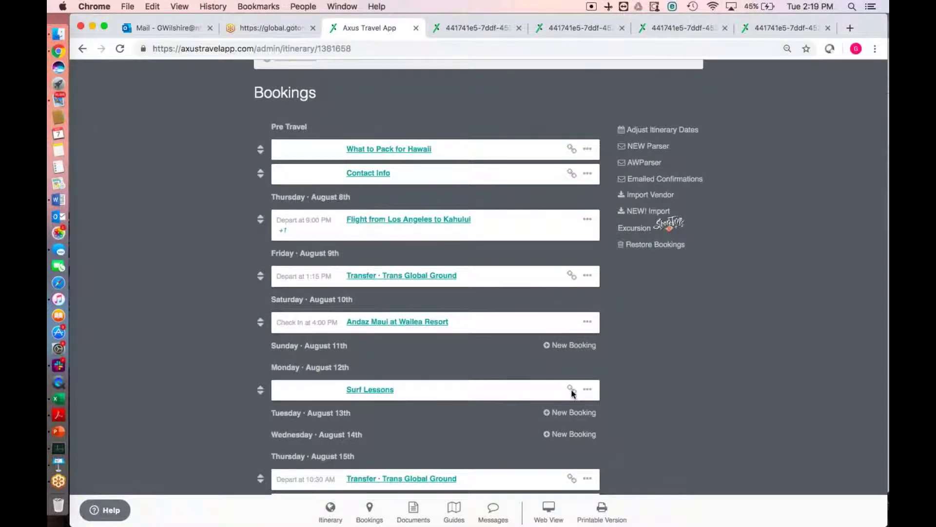
mouse_move(573, 393)
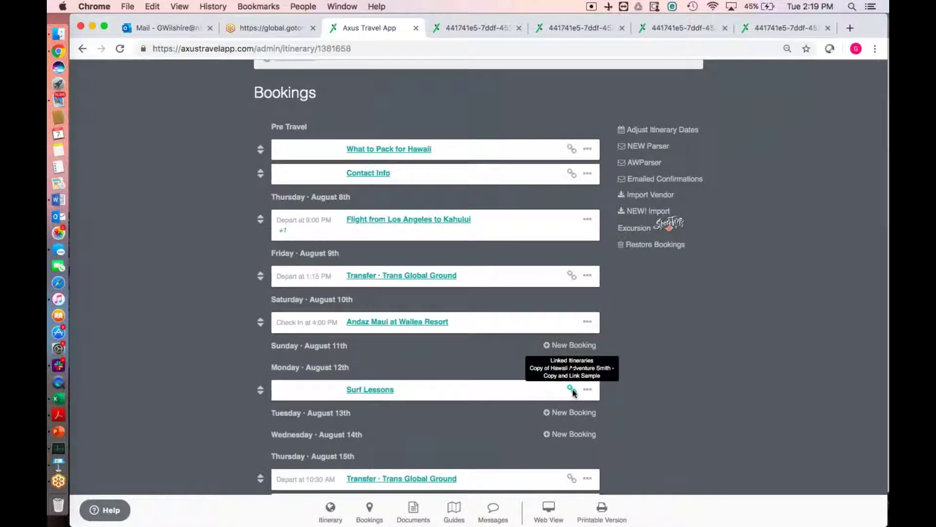
Step: Change the Surf Lessons start time to 8:45 AM and apply it with Save All
click(373, 390)
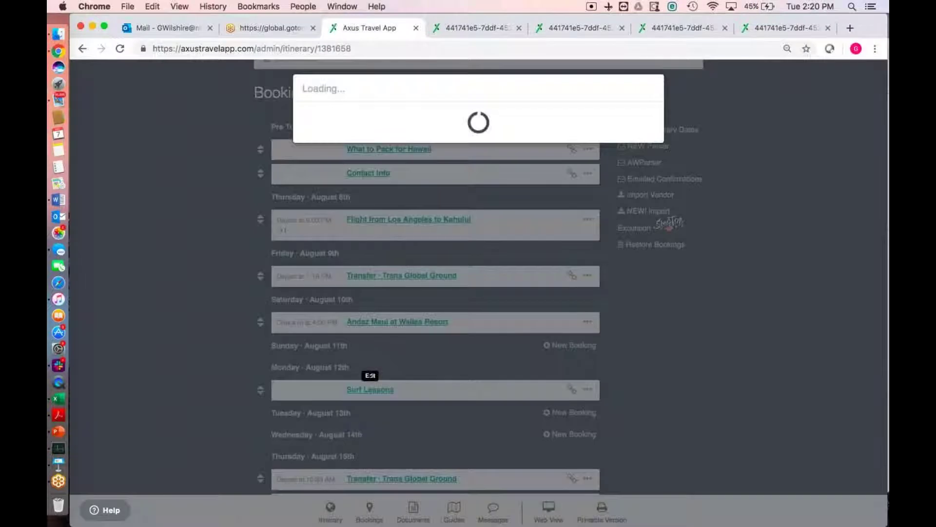
scroll(412, 396, down, 2)
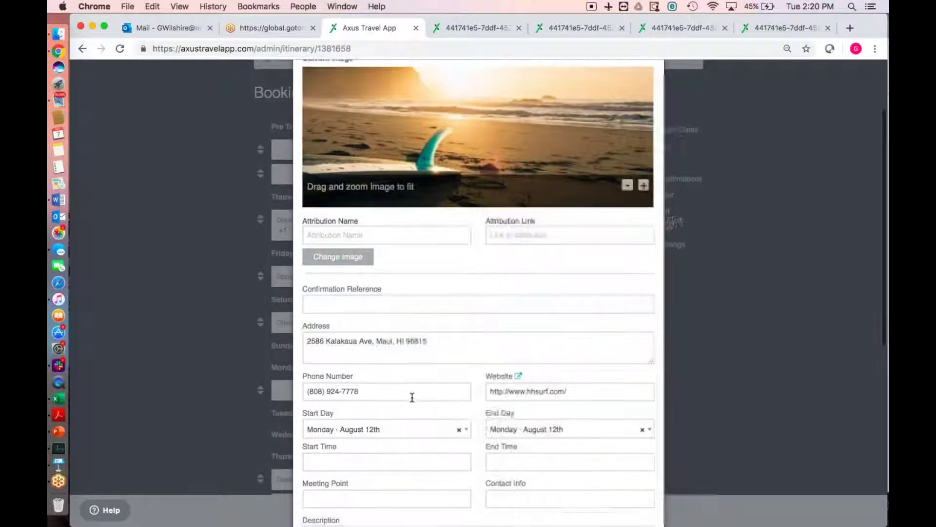
scroll(454, 390, down, 3)
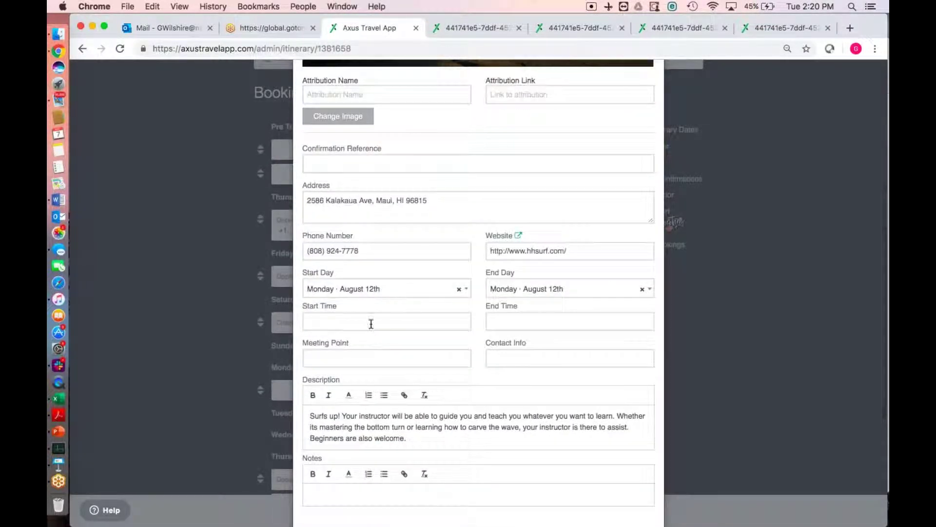
click(372, 324)
key(Down)
key(Down)
key(Down)
key(Down)
key(Down)
key(Down)
key(Down)
key(Down)
key(Down)
key(Down)
key(Down)
key(Down)
key(Down)
key(Down)
key(Down)
key(Down)
key(Down)
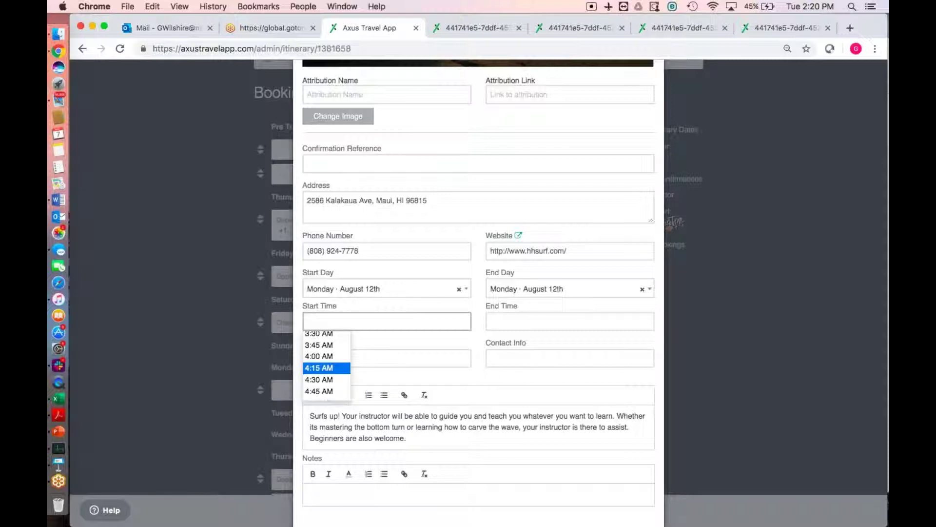
scroll(322, 351, down, 10)
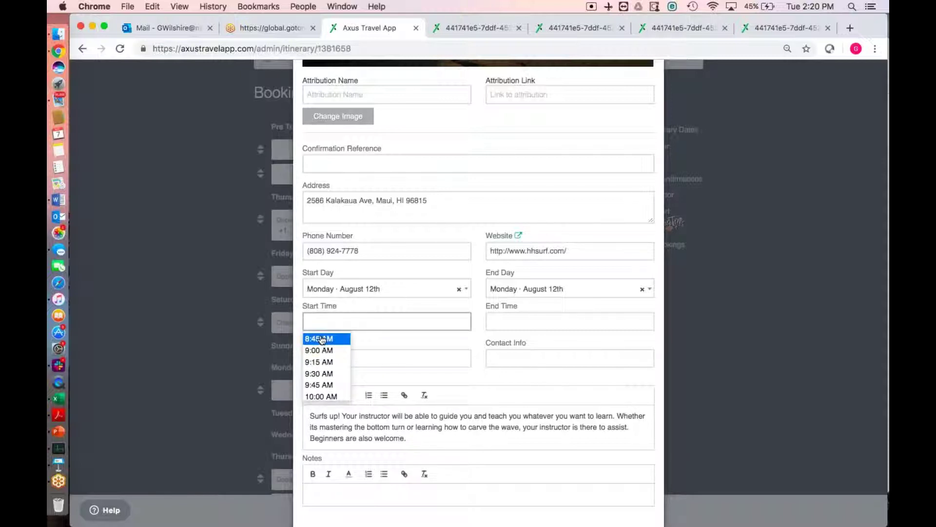
click(322, 338)
scroll(463, 307, up, 5)
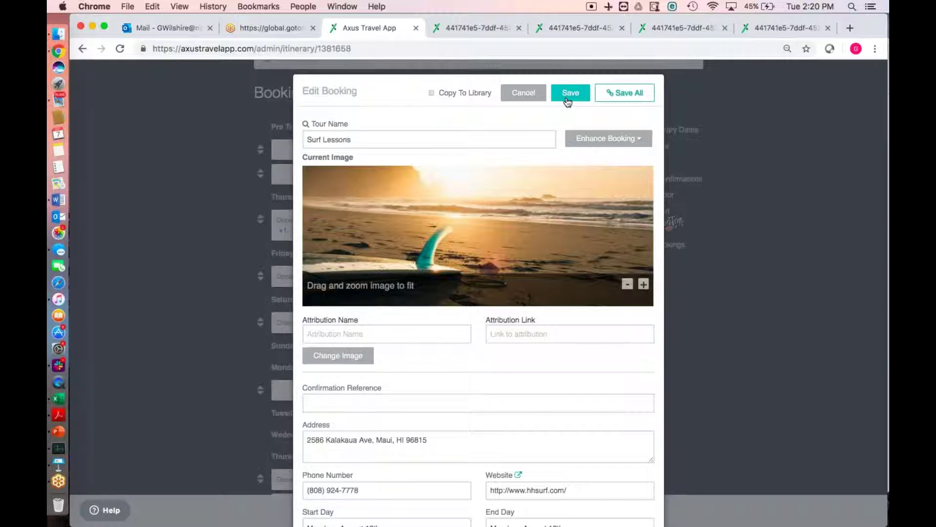
click(626, 93)
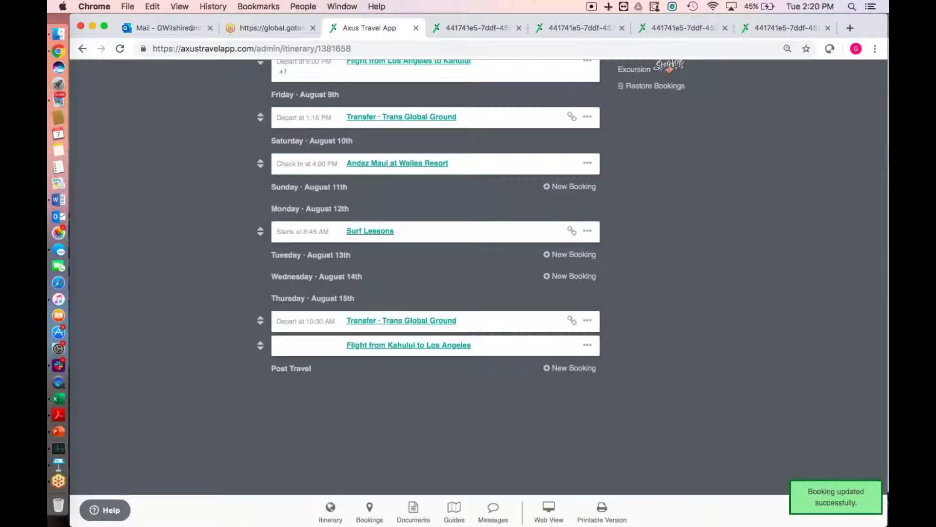
Step: Search the Itineraries list for 'smith' and open Copy of Hawaii Adventure Smith - Copy and Link Sample
scroll(233, 273, up, 5)
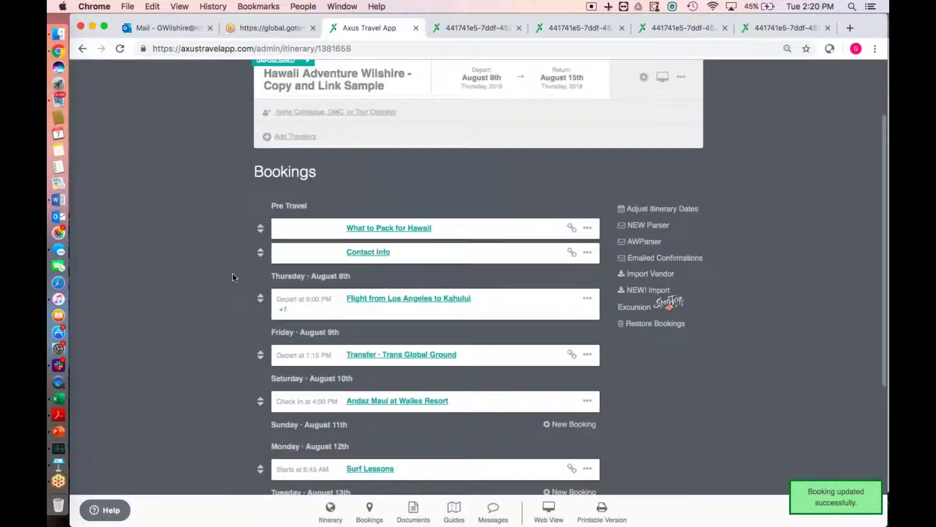
scroll(225, 344, down, 2)
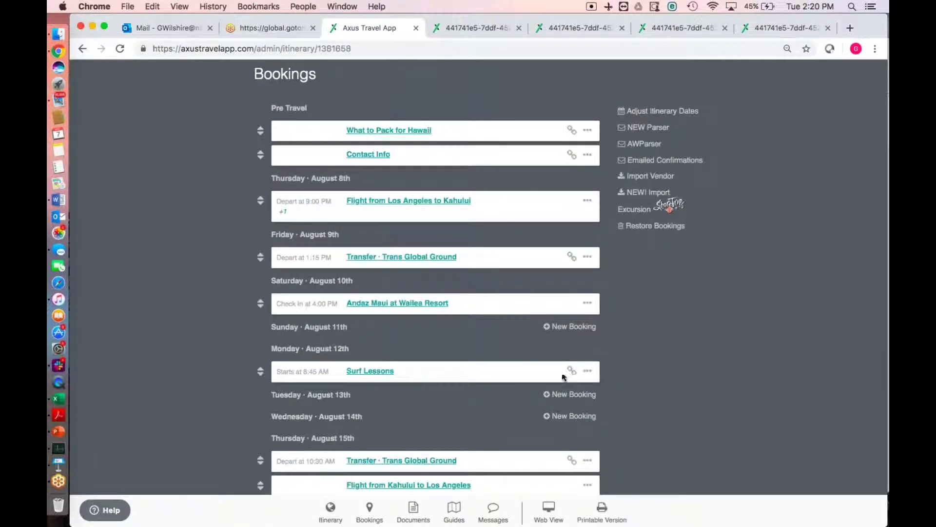
scroll(517, 345, up, 5)
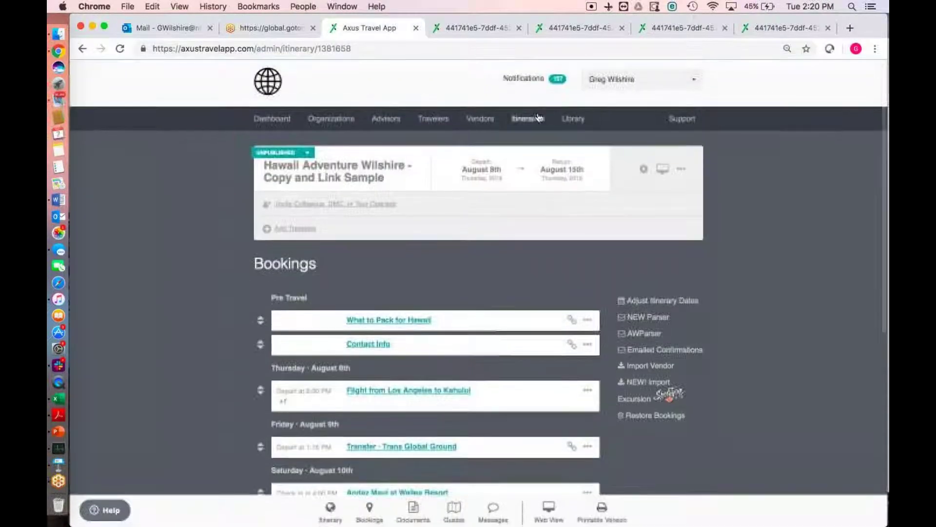
click(531, 121)
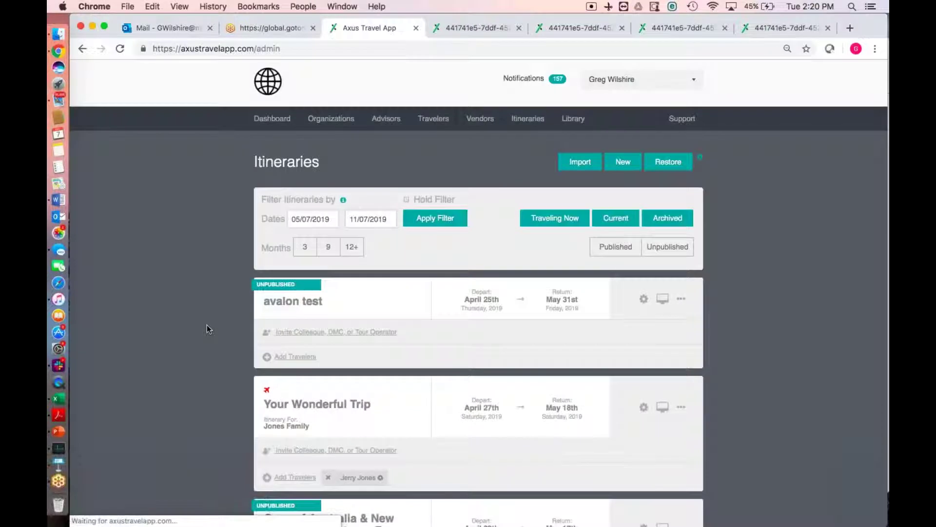
key(super+f)
text(smith)
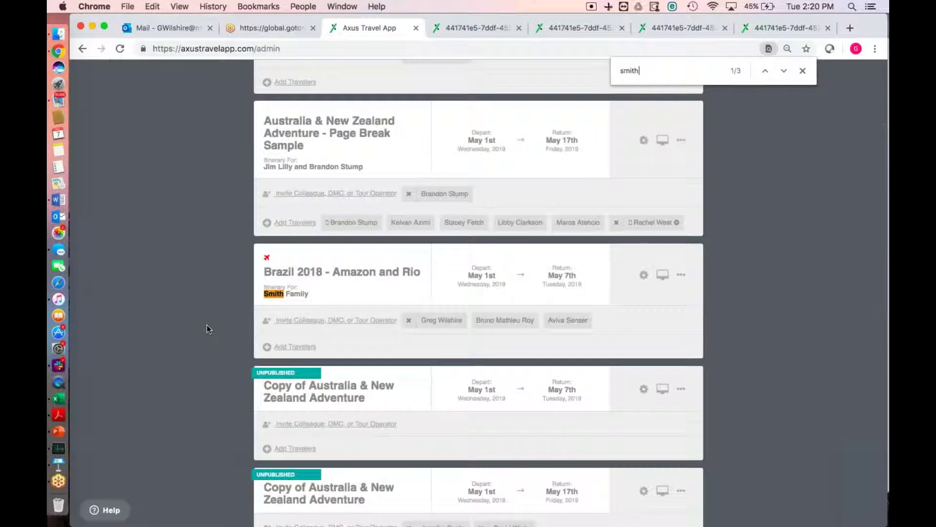
click(784, 72)
click(784, 71)
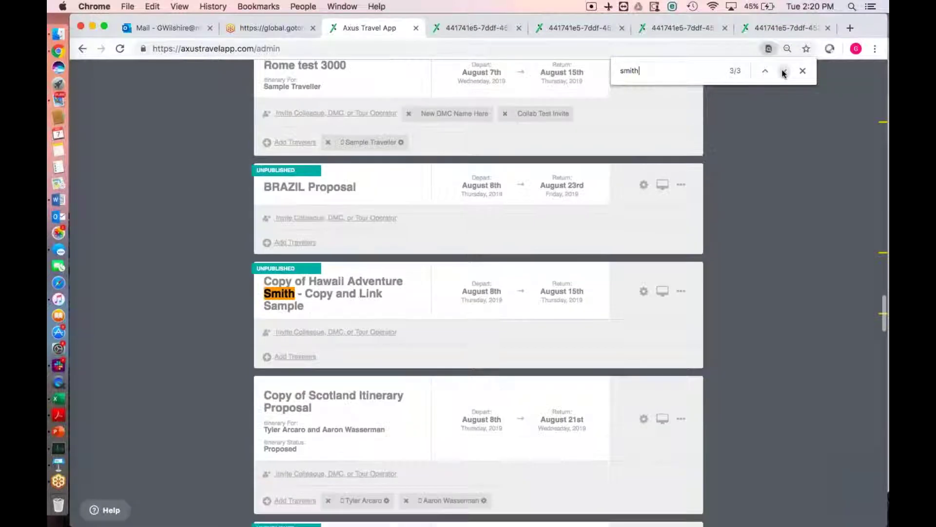
click(351, 297)
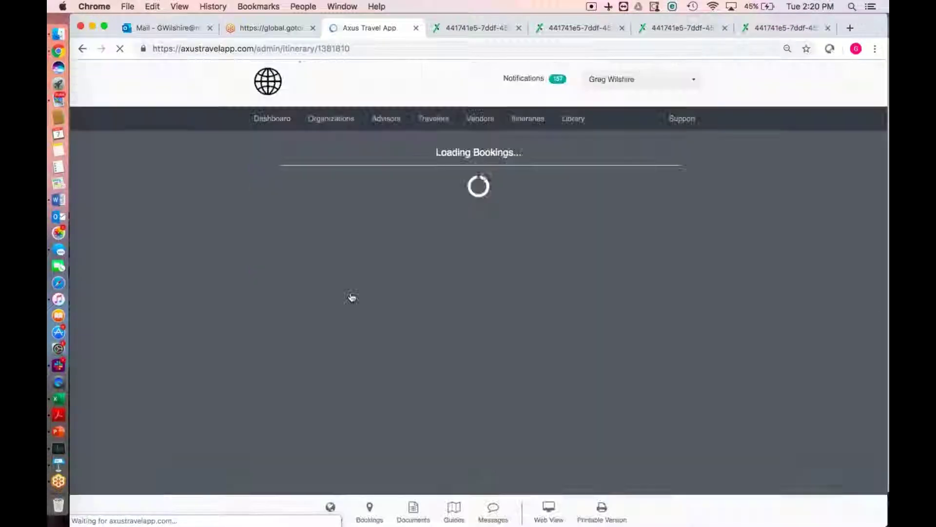
scroll(169, 376, down, 3)
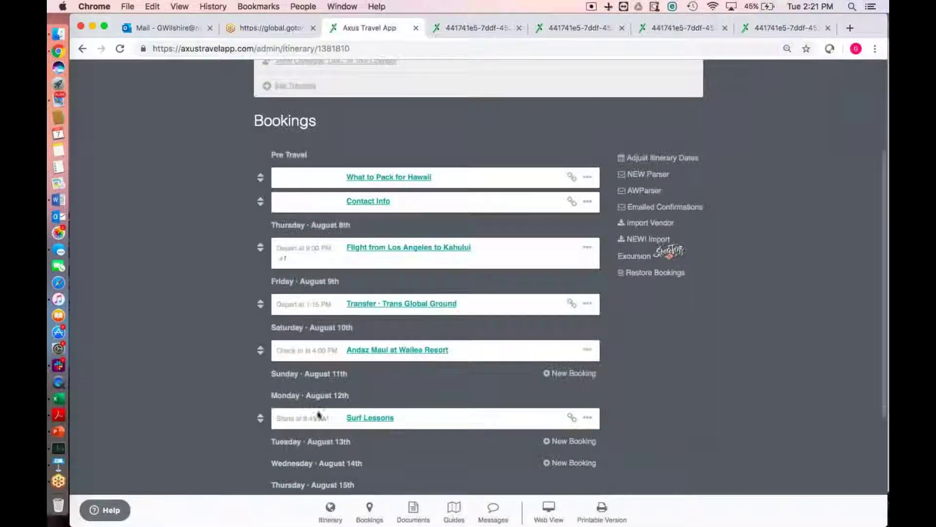
click(356, 418)
scroll(445, 401, down, 5)
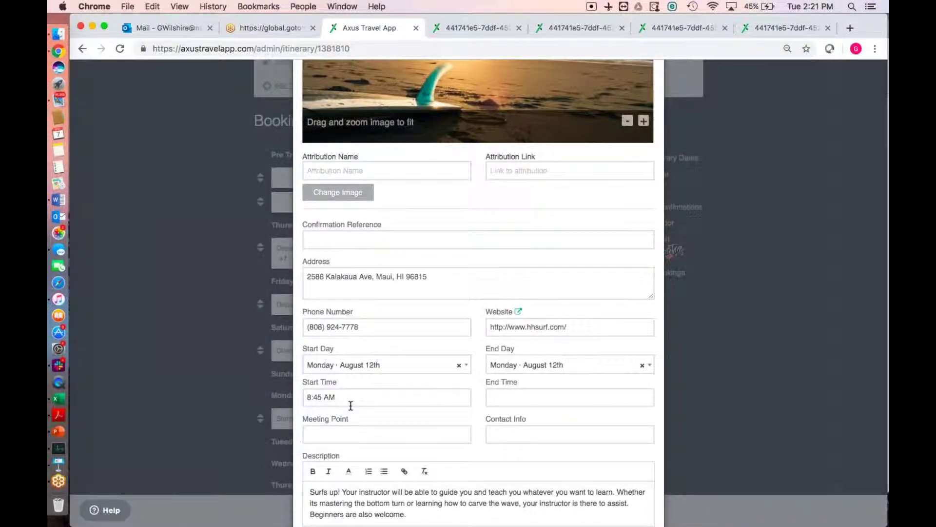
scroll(343, 395, up, 5)
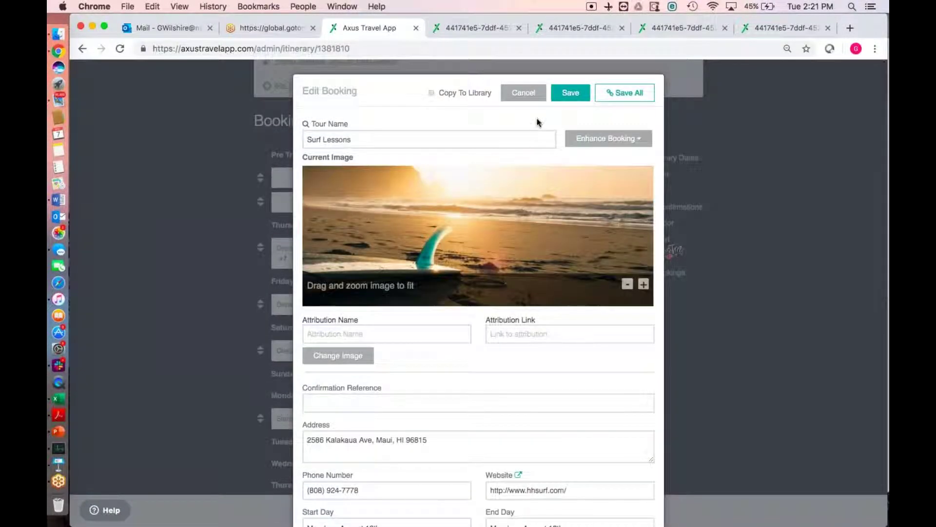
click(524, 95)
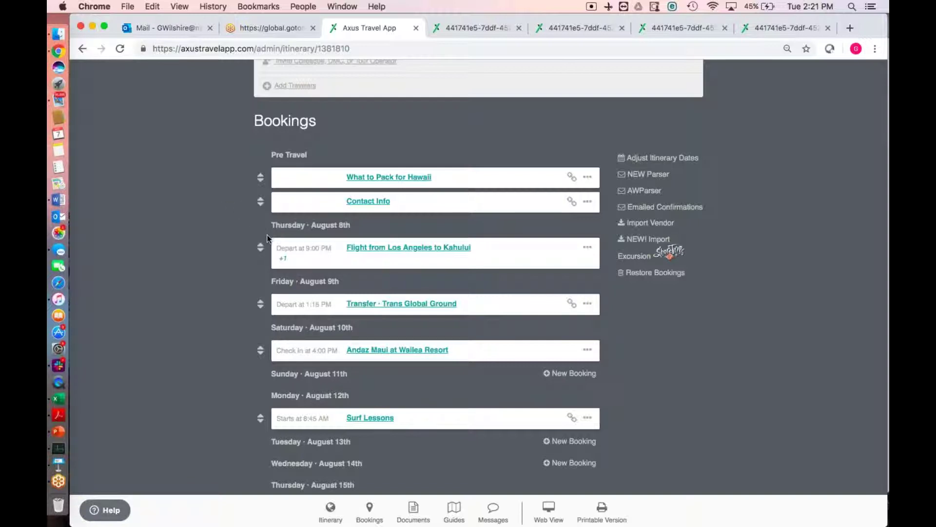
mouse_move(573, 178)
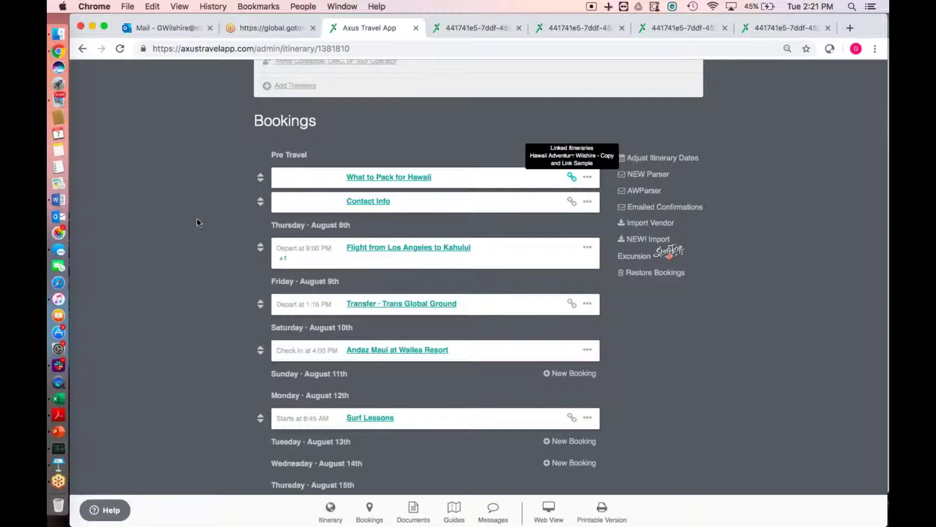
scroll(197, 218, up, 3)
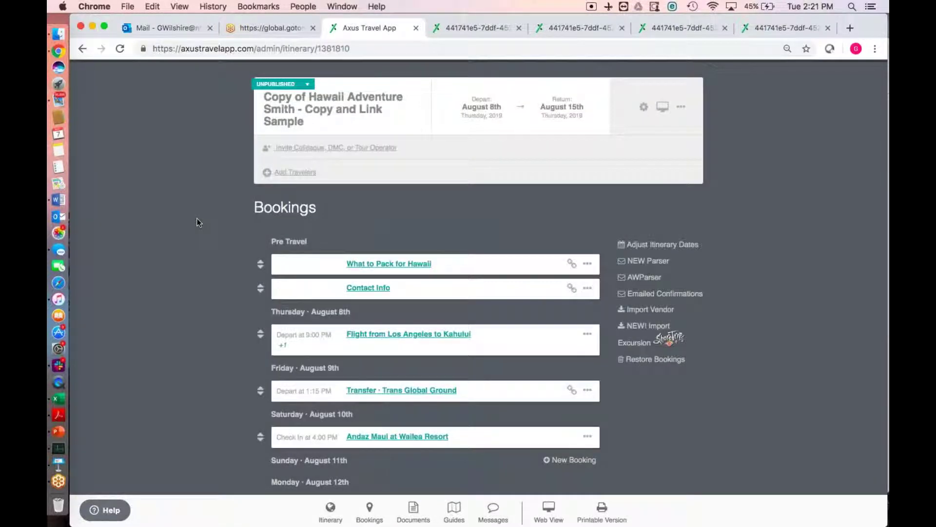
scroll(197, 218, up, 2)
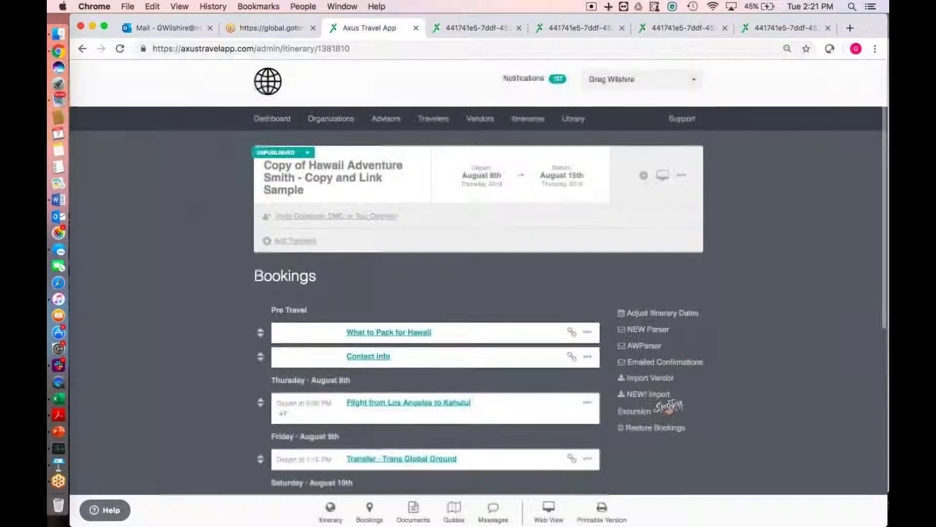
Step: Return to the Itineraries list and scroll down to Brazil 2018 - Amazon and Rio
click(522, 121)
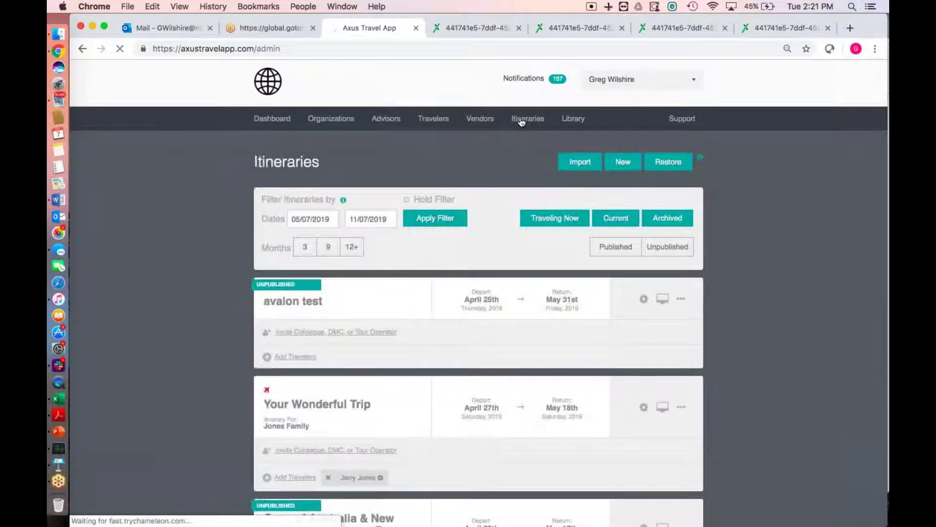
scroll(479, 292, down, 15)
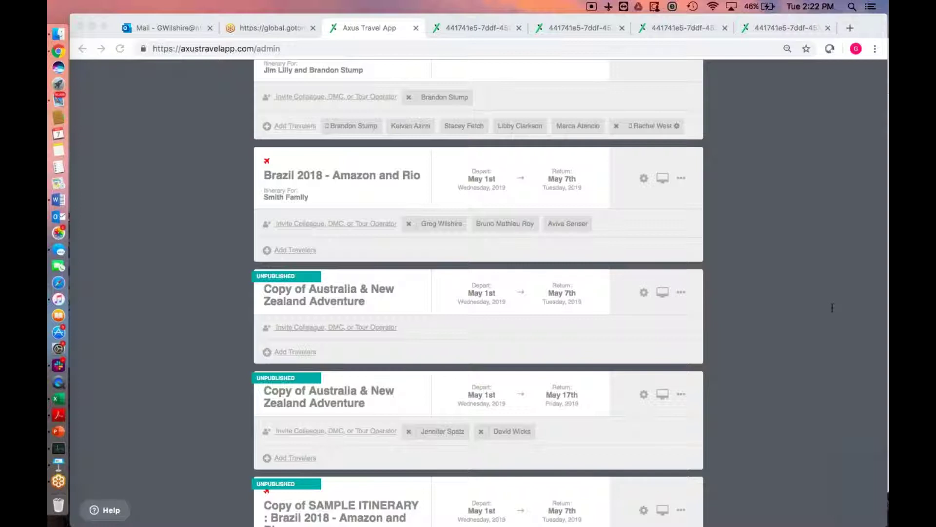
click(836, 110)
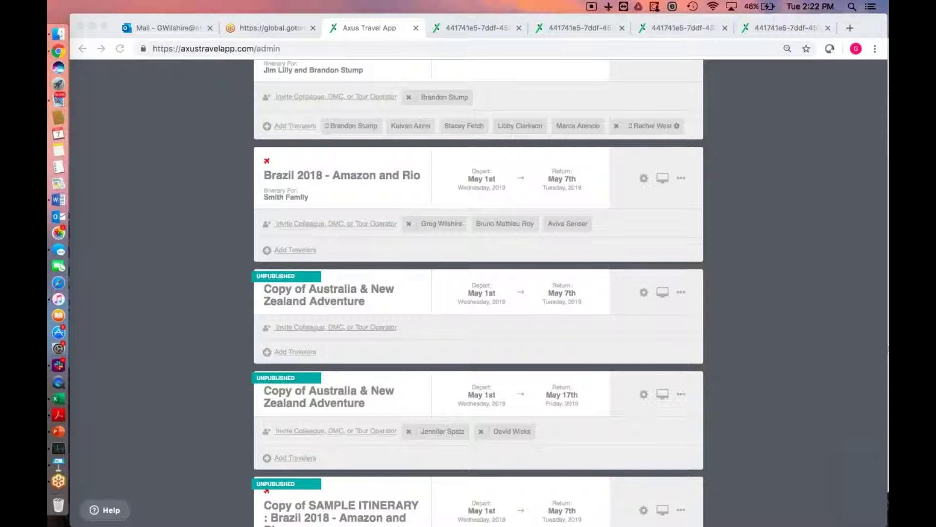
Step: Open 'Brazil 2018 - Amazon and Rio' and review its bookings through the Tapajós river days
click(364, 178)
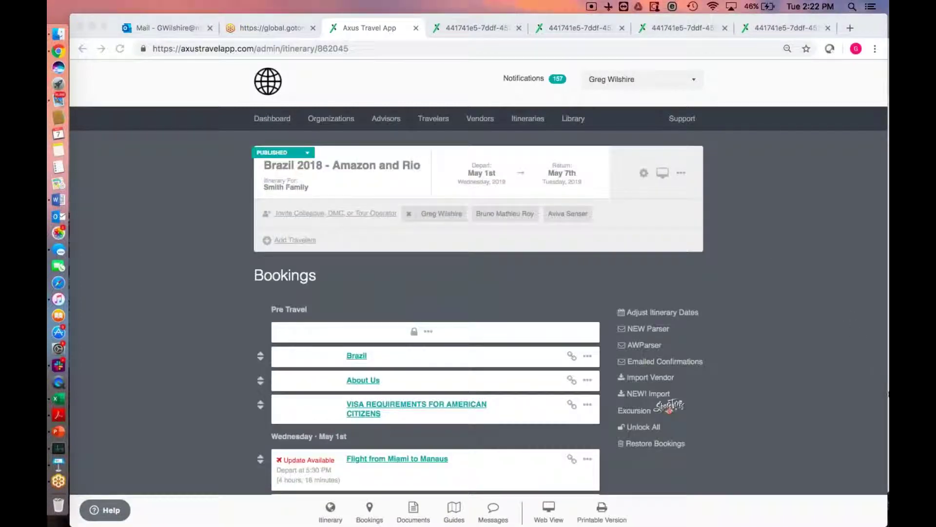
scroll(788, 341, down, 3)
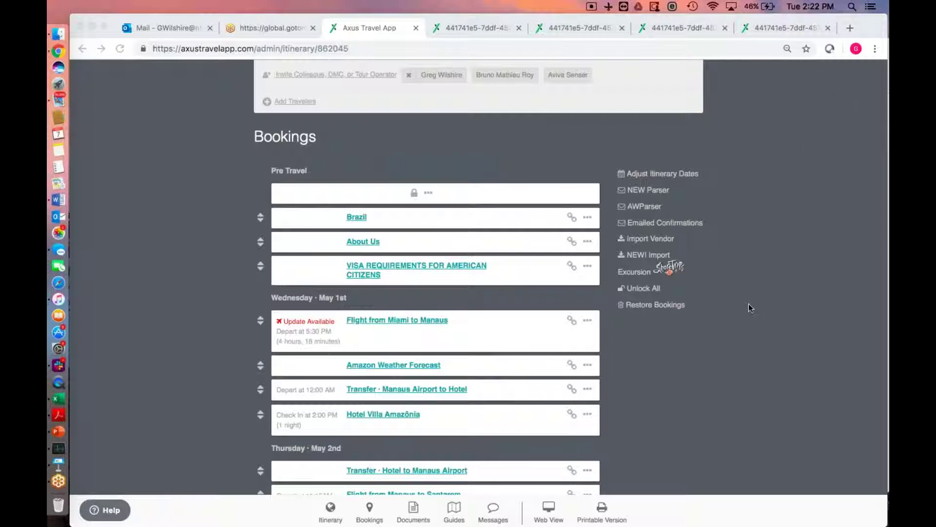
scroll(209, 328, up, 3)
scroll(209, 328, down, 3)
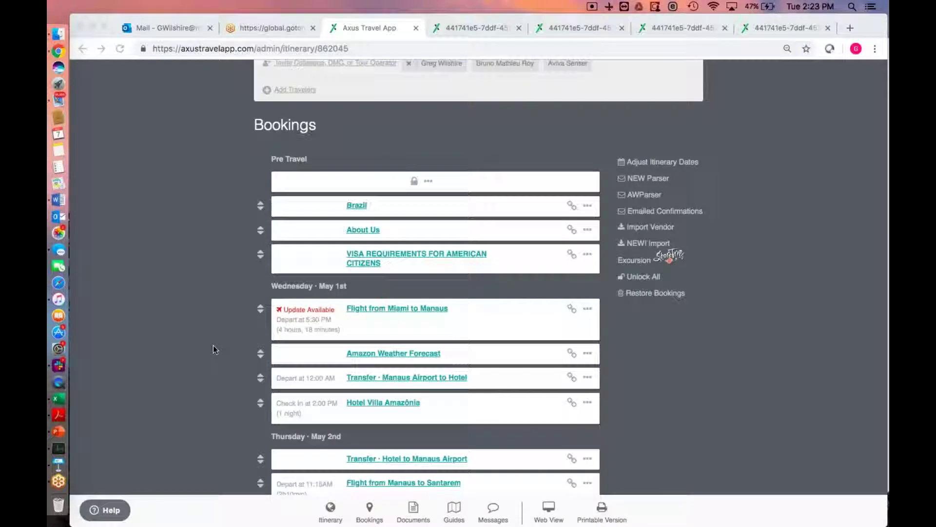
scroll(213, 345, down, 2)
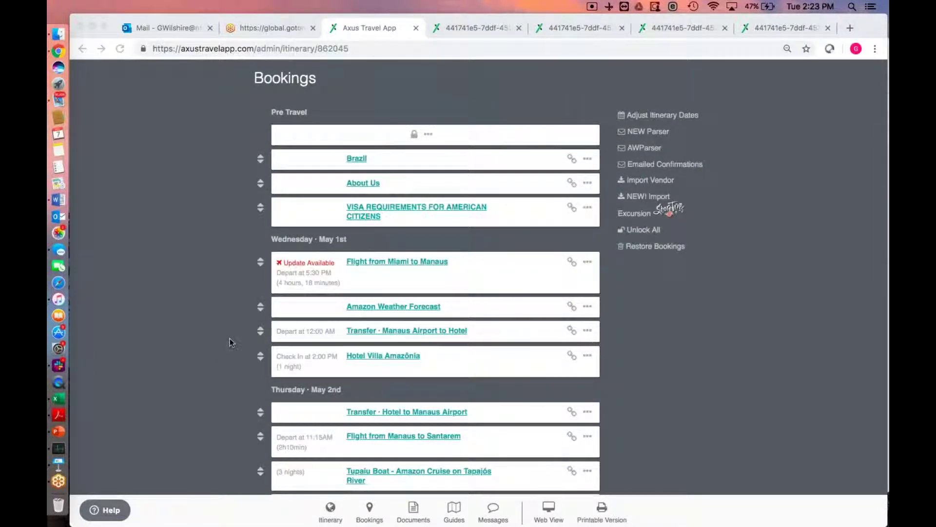
scroll(216, 343, down, 3)
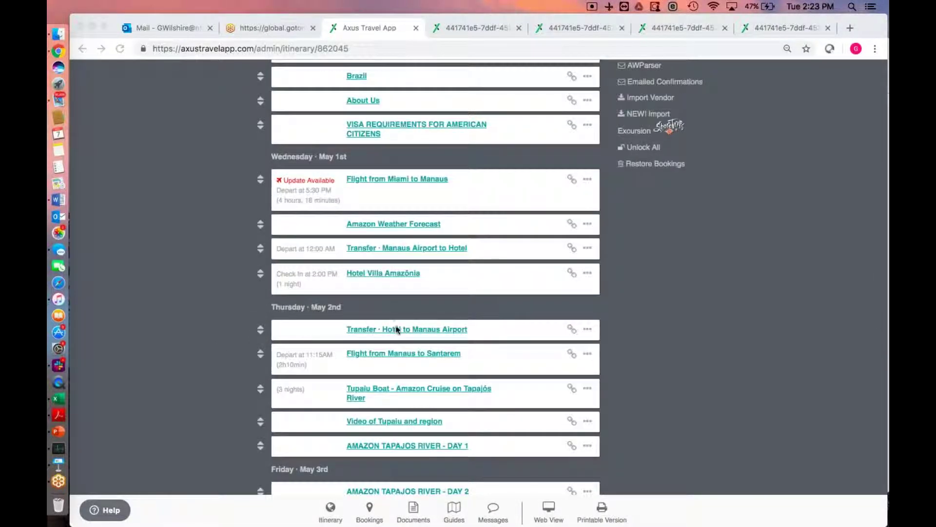
Step: Duplicate the Thursday Transfer · Hotel to Manaus Airport booking and delete the original
click(588, 330)
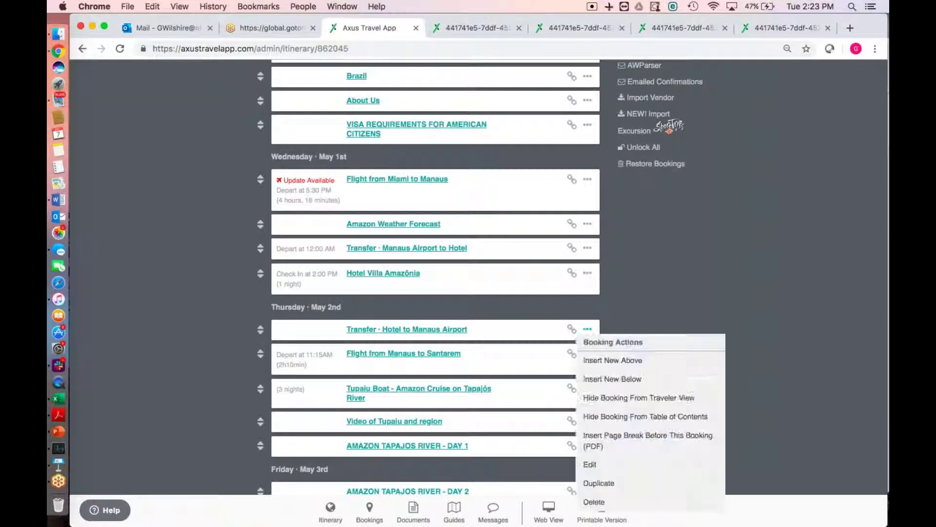
click(600, 483)
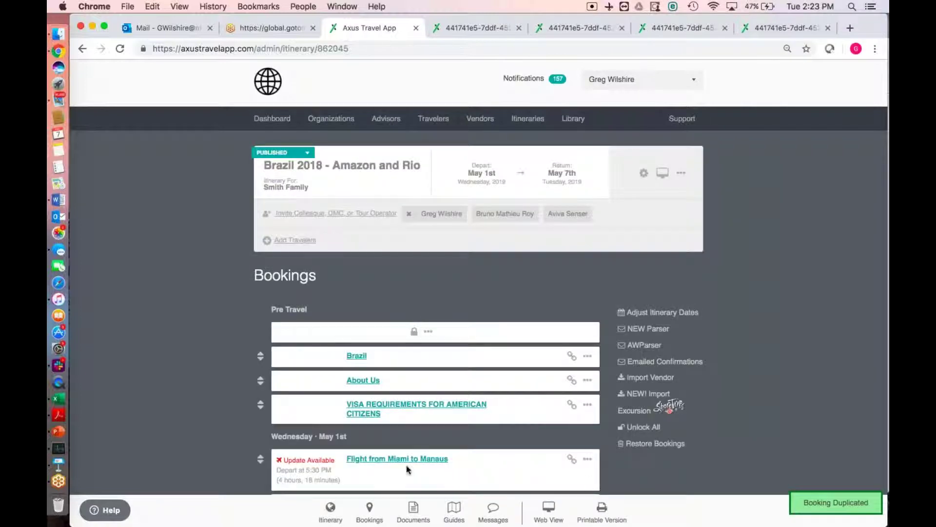
scroll(205, 383, down, 6)
scroll(195, 389, down, 2)
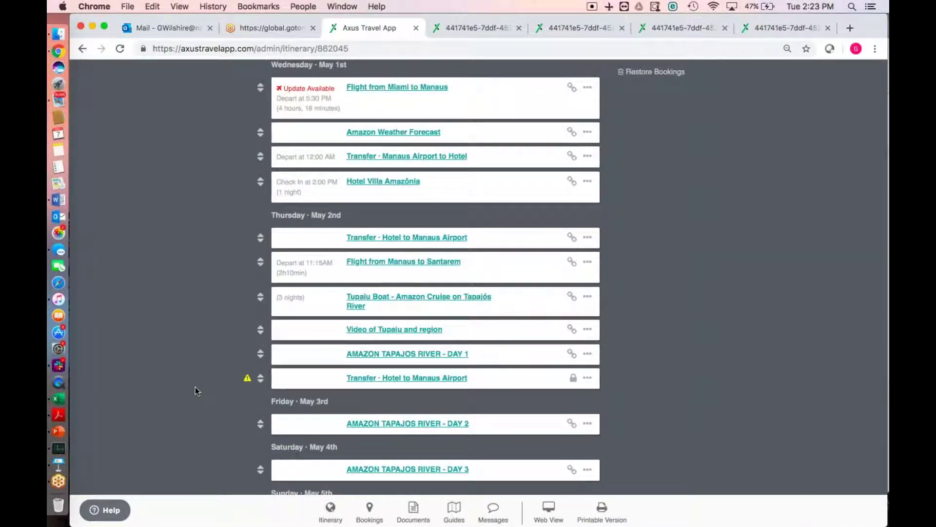
click(587, 237)
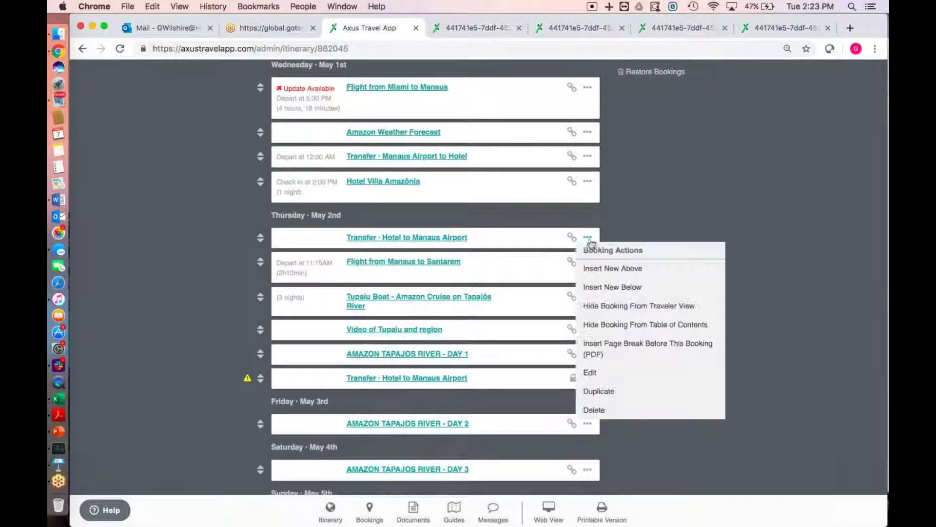
click(604, 411)
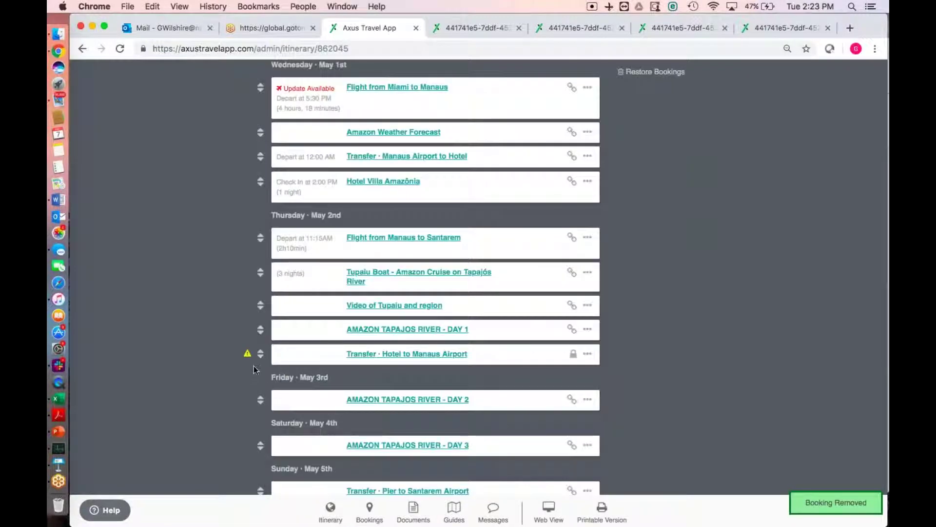
Step: Move the copied transfer to the top of Thursday, May 2nd and check its actions menu
drag(261, 353, 264, 235)
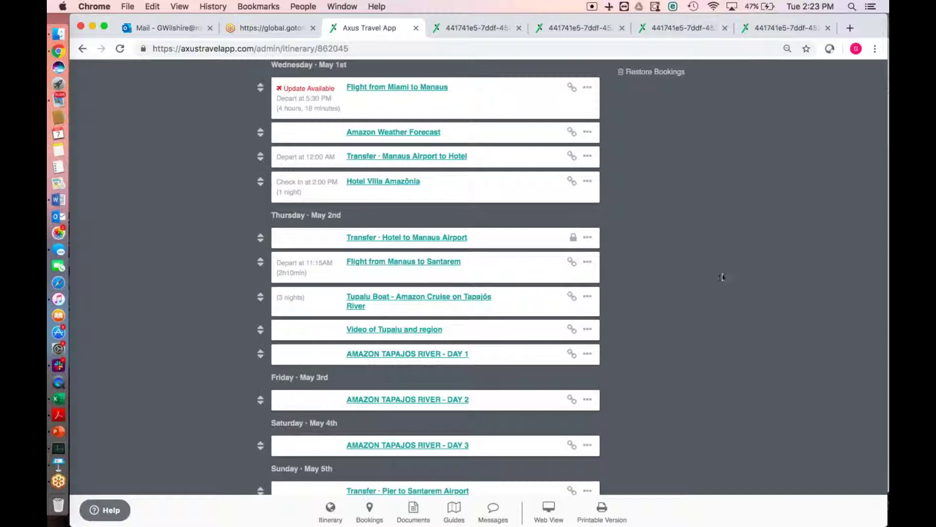
click(589, 238)
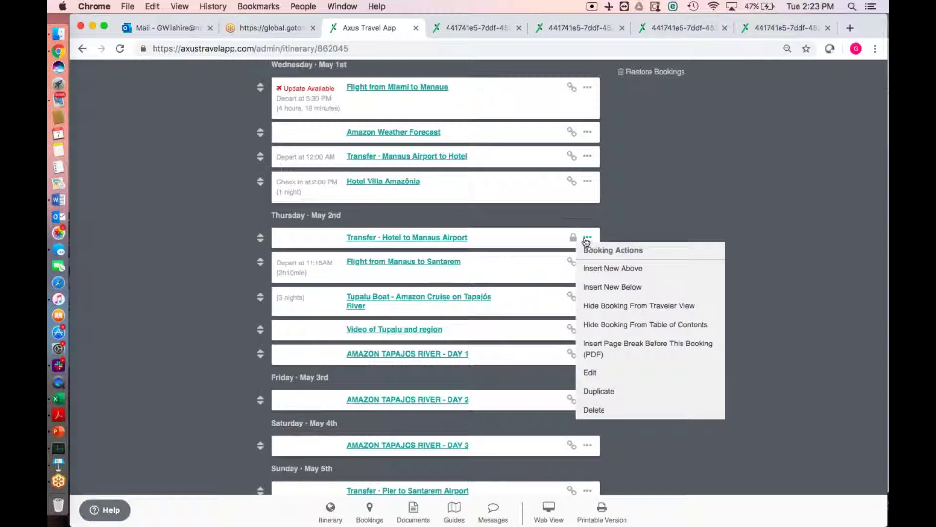
click(588, 238)
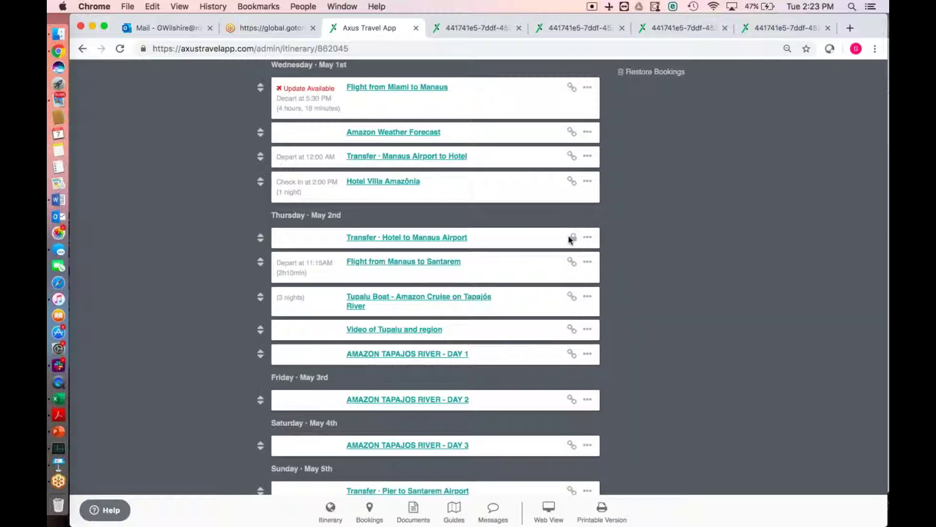